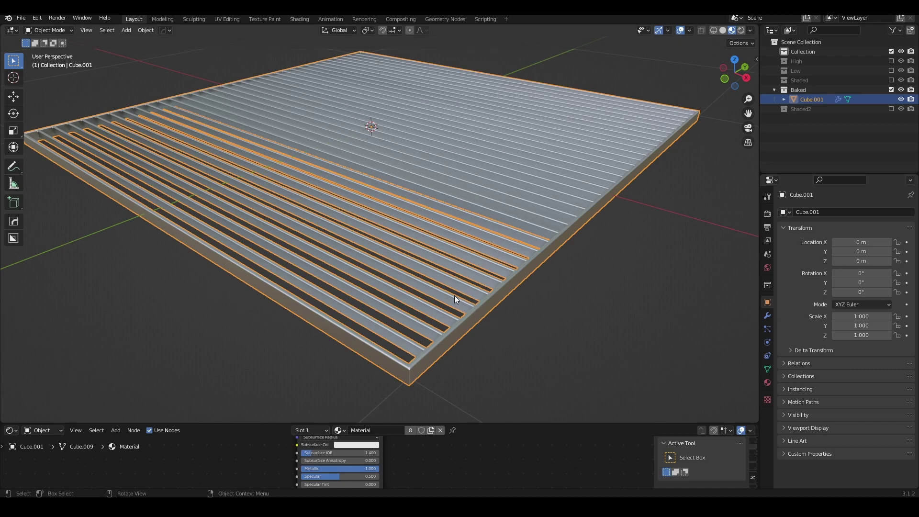
# Step: Orbit low and zoom in on the grate's frame corner
pyautogui.moveTo(458, 312); pyautogui.dragTo(455, 300, button='middle')
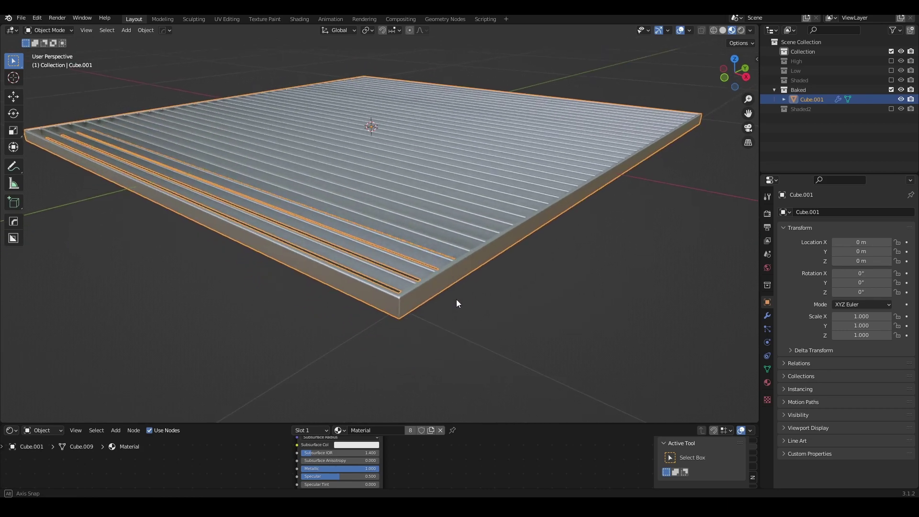
pyautogui.scroll(4, 458, 300)
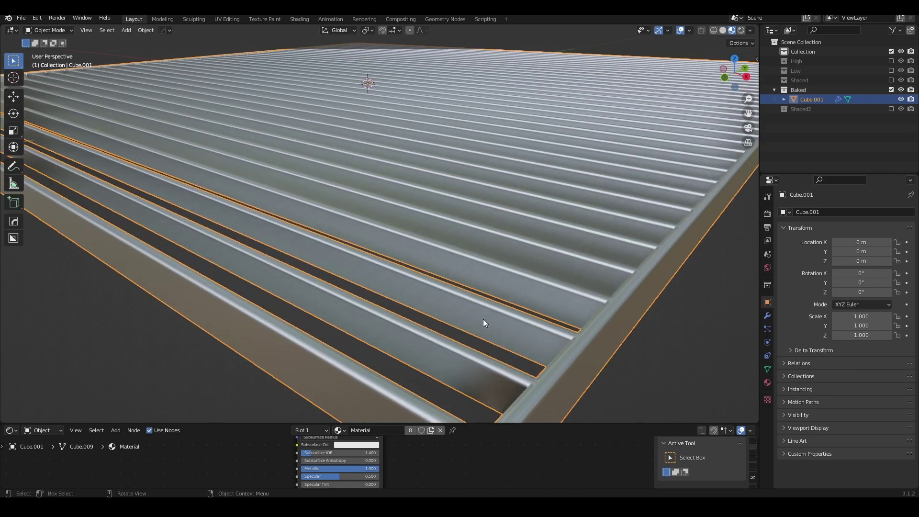
pyautogui.scroll(2, 479, 287)
pyautogui.scroll(1, 461, 244)
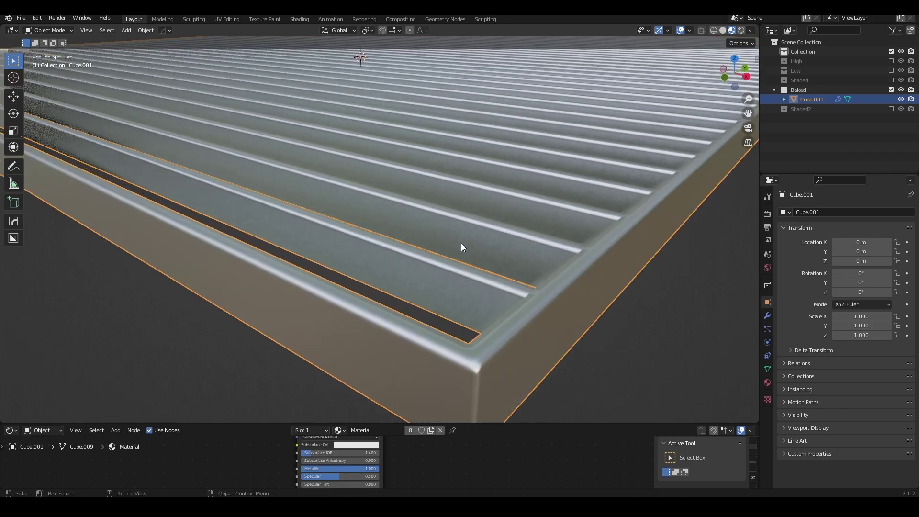
pyautogui.scroll(1, 471, 259)
pyautogui.scroll(2, 507, 239)
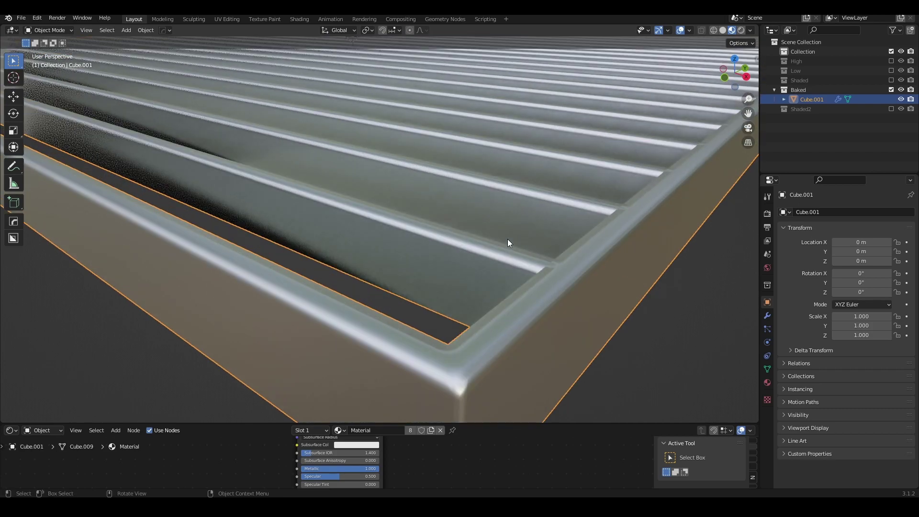
pyautogui.scroll(1, 512, 254)
pyautogui.moveTo(512, 253); pyautogui.dragTo(496, 243, button='middle')
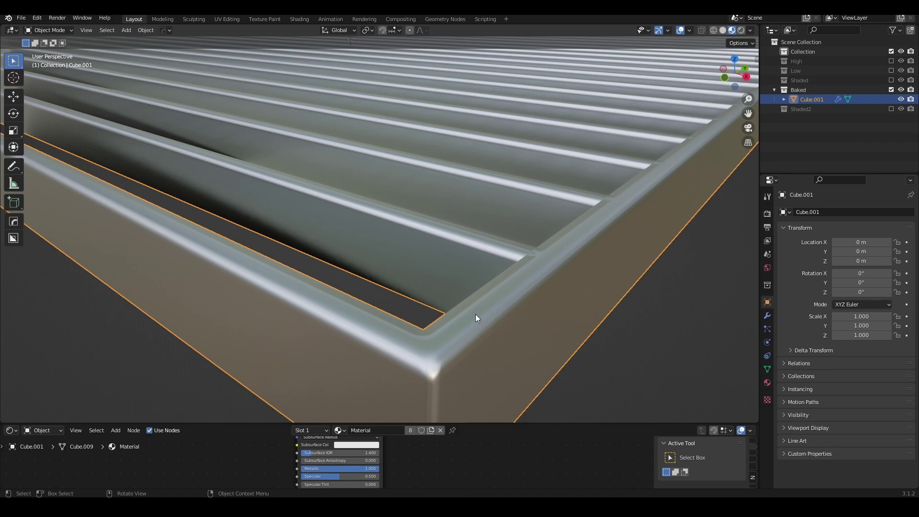
# Step: Inspect the slats and frame corner, then frame the whole grate and view it from lower down
pyautogui.scroll(1, 521, 300)
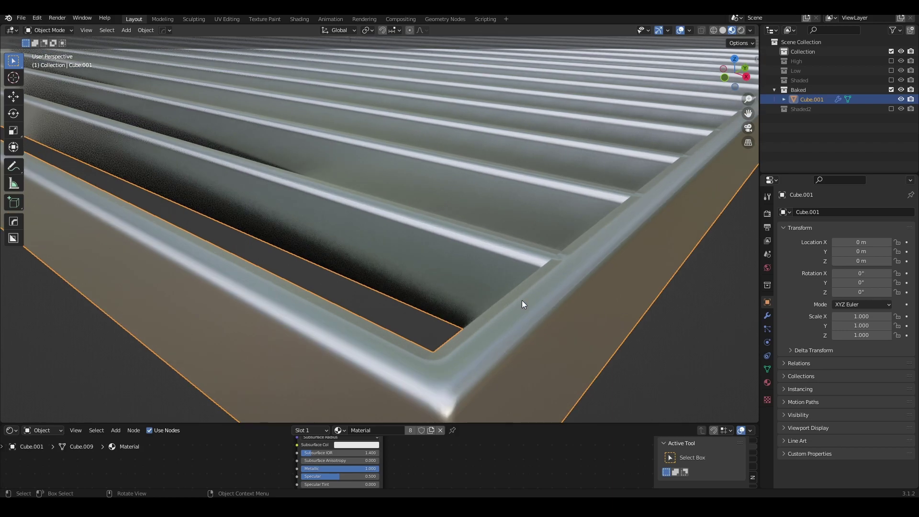
pyautogui.scroll(1, 506, 291)
pyautogui.scroll(2, 469, 240)
pyautogui.scroll(1, 501, 266)
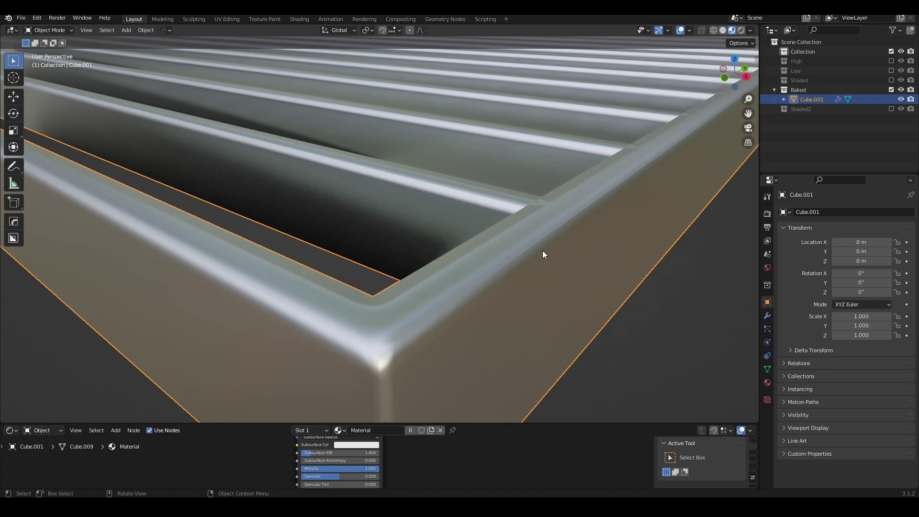
pyautogui.moveTo(542, 251); pyautogui.dragTo(502, 216, button='middle')
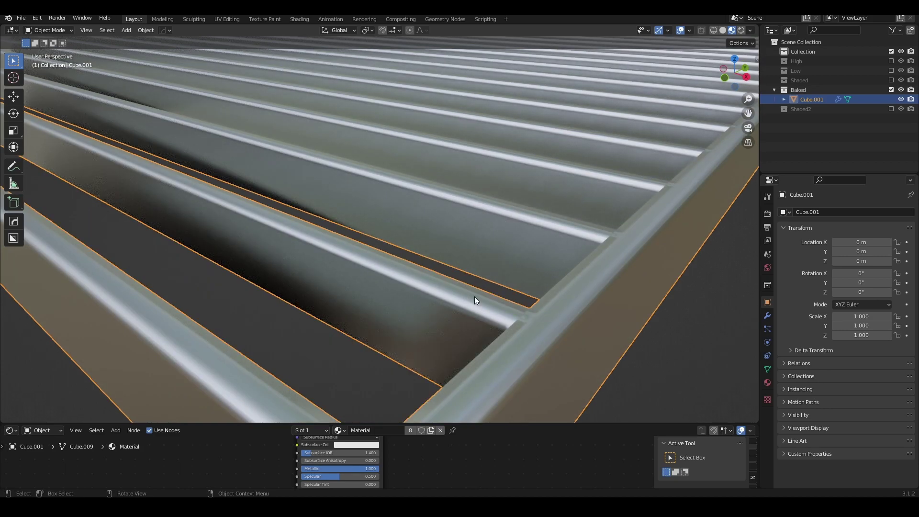
pyautogui.moveTo(480, 303); pyautogui.dragTo(480, 199, button='middle')
pyautogui.moveTo(482, 241); pyautogui.dragTo(487, 254, button='middle')
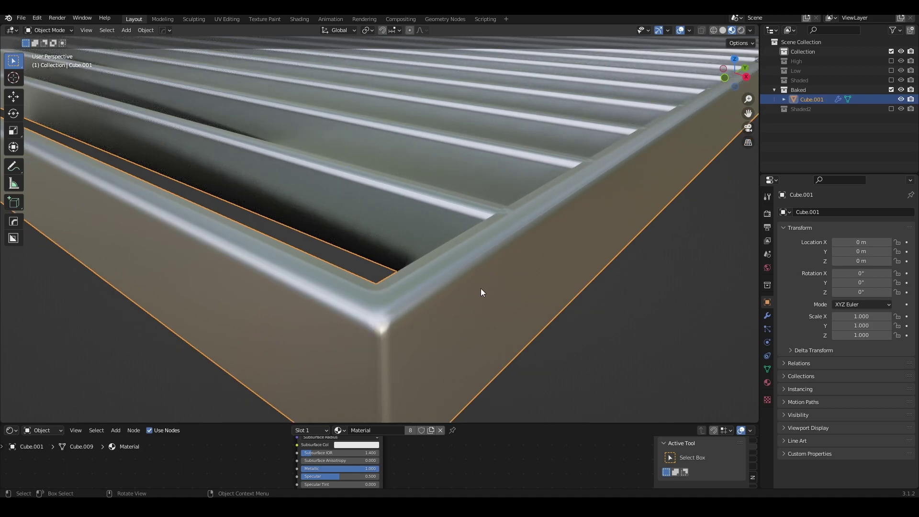
pyautogui.press('KP_Decimal')
pyautogui.moveTo(470, 320)
pyautogui.mouseDown(button='middle')
pyautogui.moveTo(486, 231)
pyautogui.moveTo(475, 247)
pyautogui.moveTo(481, 236)
pyautogui.moveTo(496, 276)
pyautogui.moveTo(473, 279)
pyautogui.moveTo(104, 155)
pyautogui.mouseUp(button='middle')
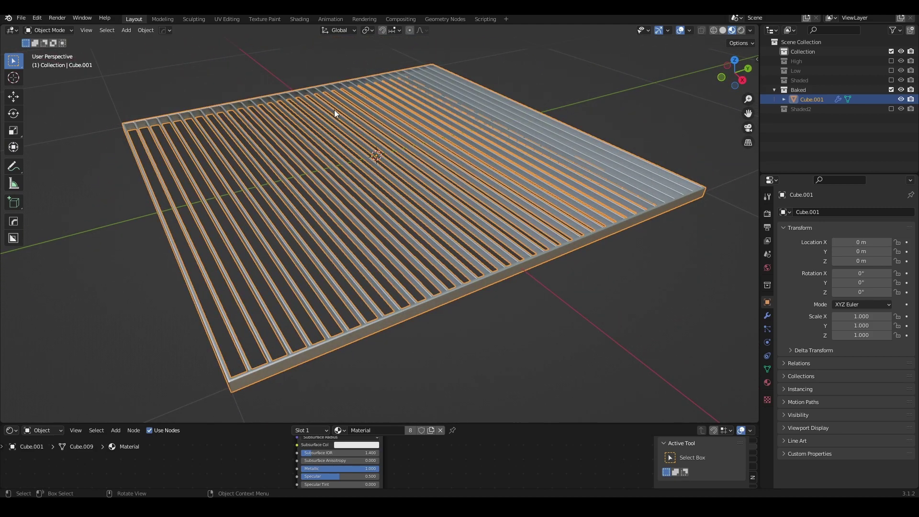
pyautogui.moveTo(429, 162)
pyautogui.mouseDown(button='middle')
pyautogui.moveTo(362, 310)
pyautogui.moveTo(380, 307)
pyautogui.mouseUp(button='middle')
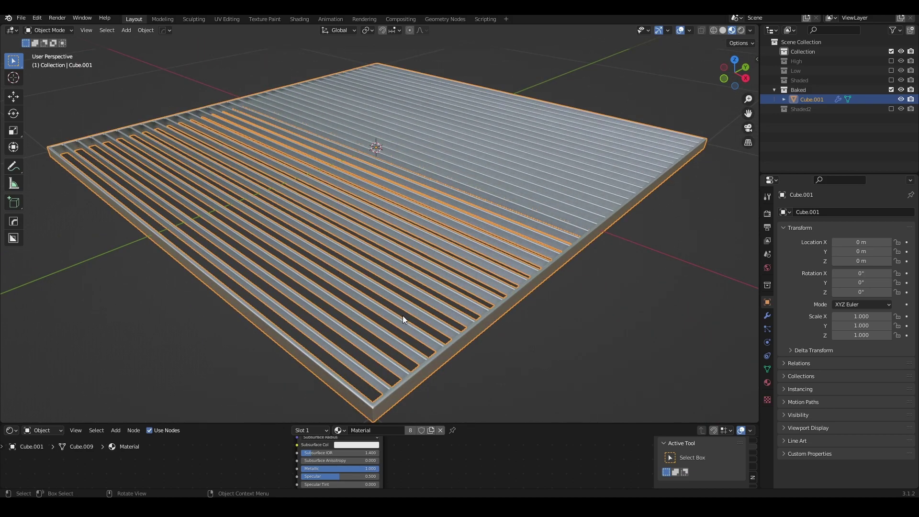
pyautogui.scroll(-2, 432, 308)
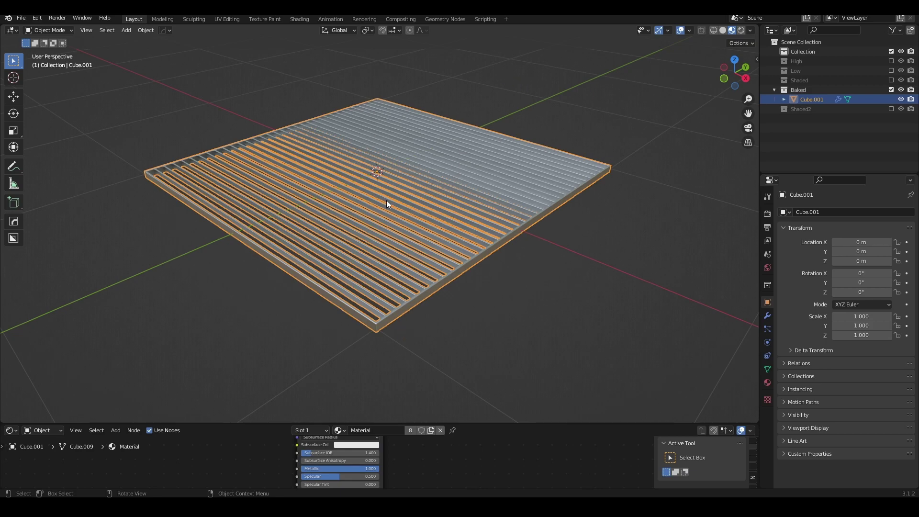
pyautogui.scroll(3, 430, 262)
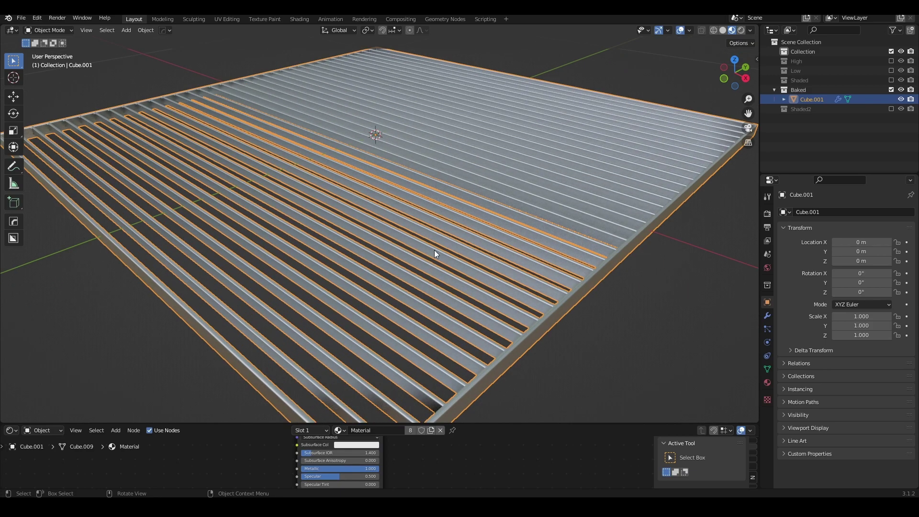
pyautogui.scroll(-1, 435, 244)
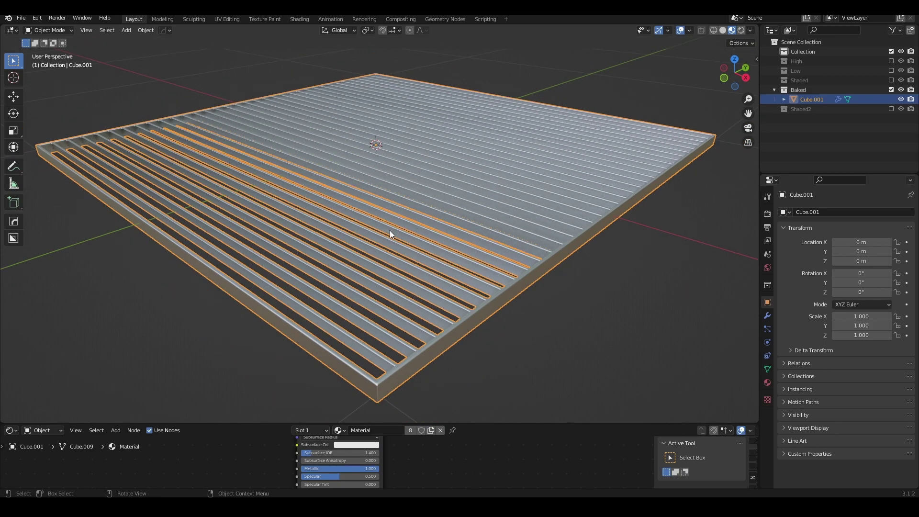
# Step: Switch to the UV Editing workspace and view the bars edge-on
pyautogui.click(226, 19)
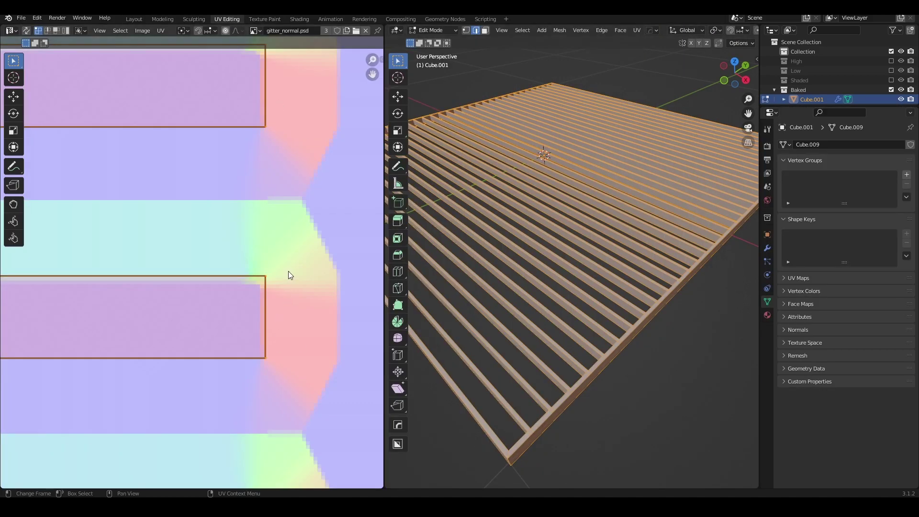
pyautogui.scroll(-5, 292, 282)
pyautogui.scroll(-3, 297, 290)
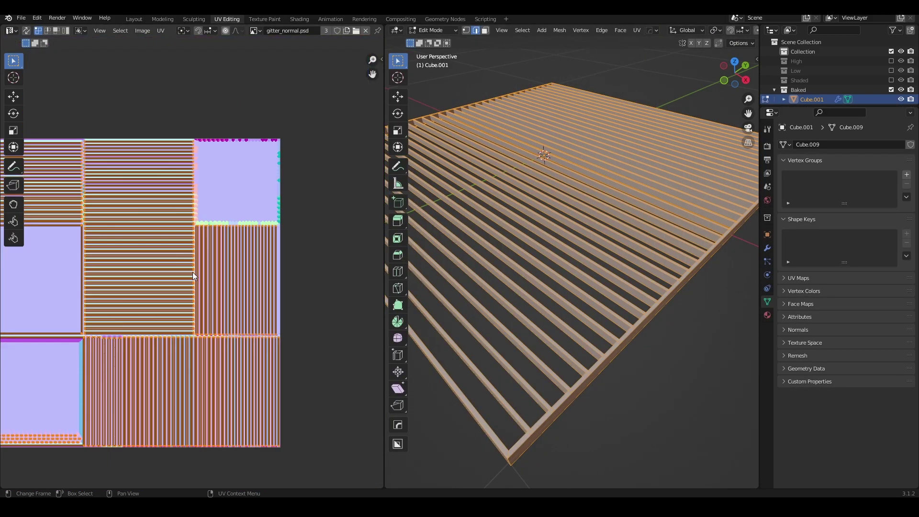
pyautogui.scroll(5, 193, 272)
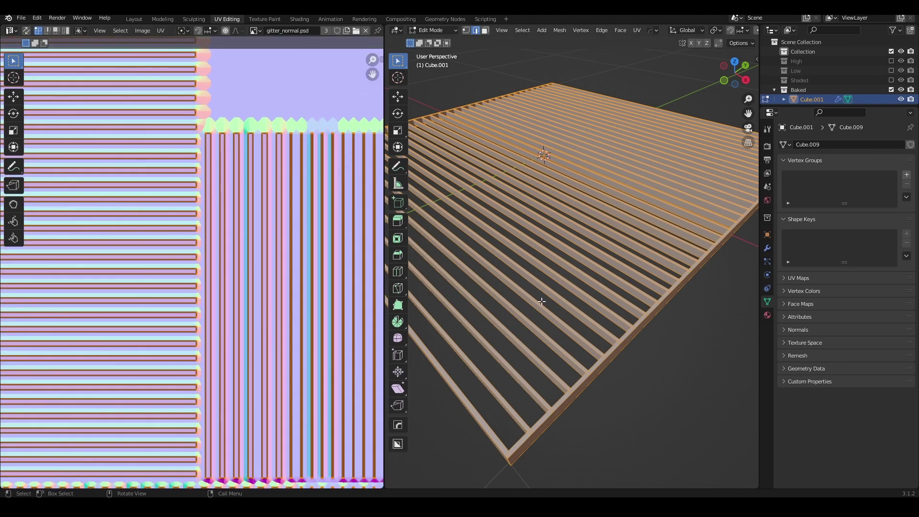
pyautogui.scroll(-2, 583, 316)
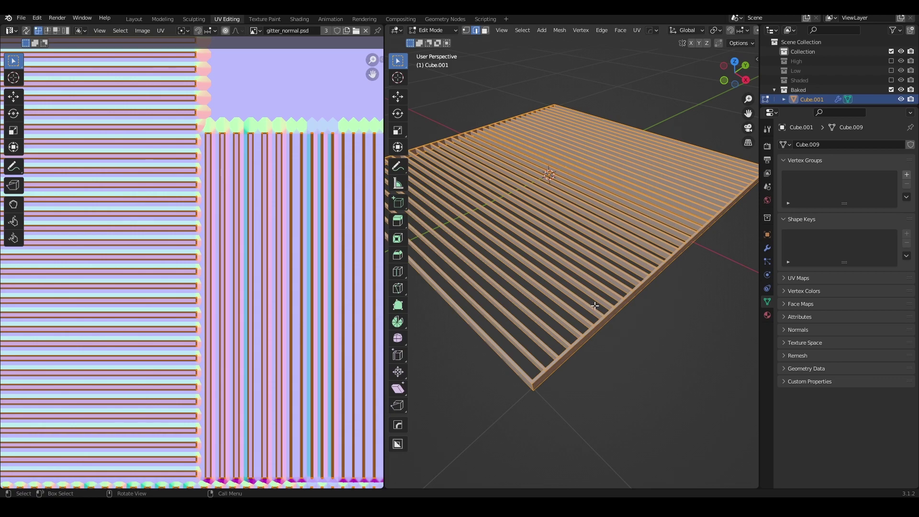
pyautogui.scroll(1, 594, 306)
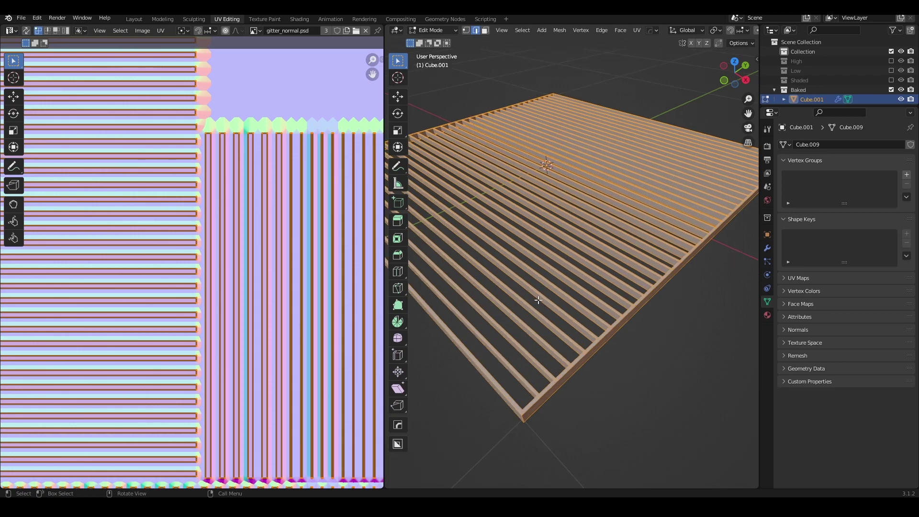
pyautogui.moveTo(538, 300); pyautogui.dragTo(566, 297, button='middle')
pyautogui.scroll(2, 613, 344)
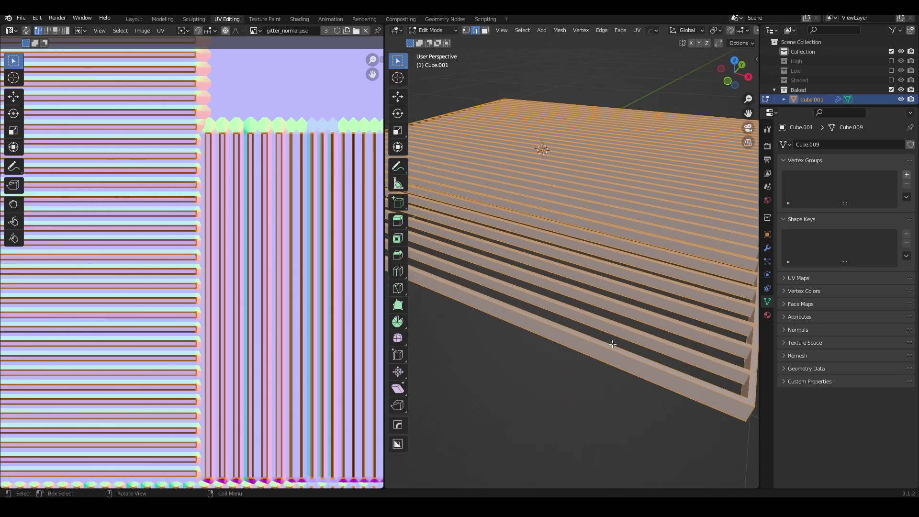
pyautogui.scroll(2, 554, 320)
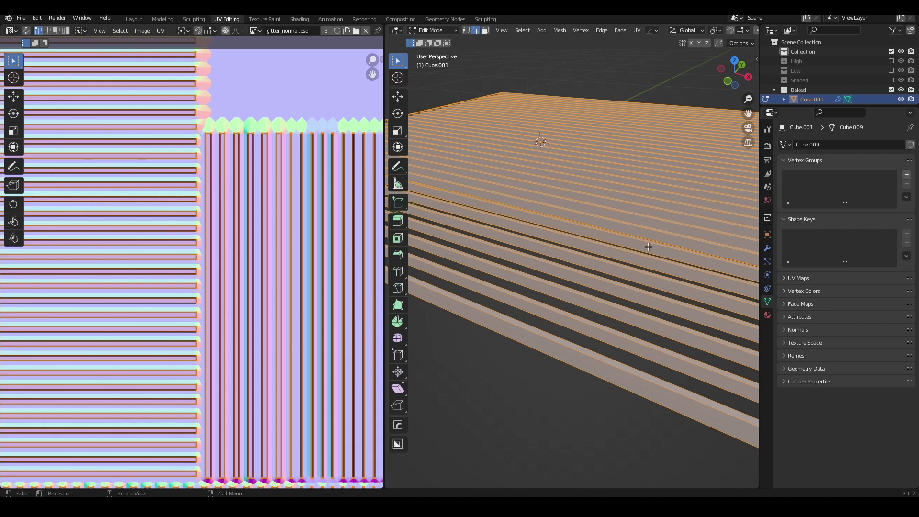
pyautogui.scroll(-5, 223, 271)
# Step: Zoom the UV editor into the middle and right stripe islands of gitter_normal.psd
pyautogui.moveTo(168, 283); pyautogui.dragTo(244, 237, button='middle')
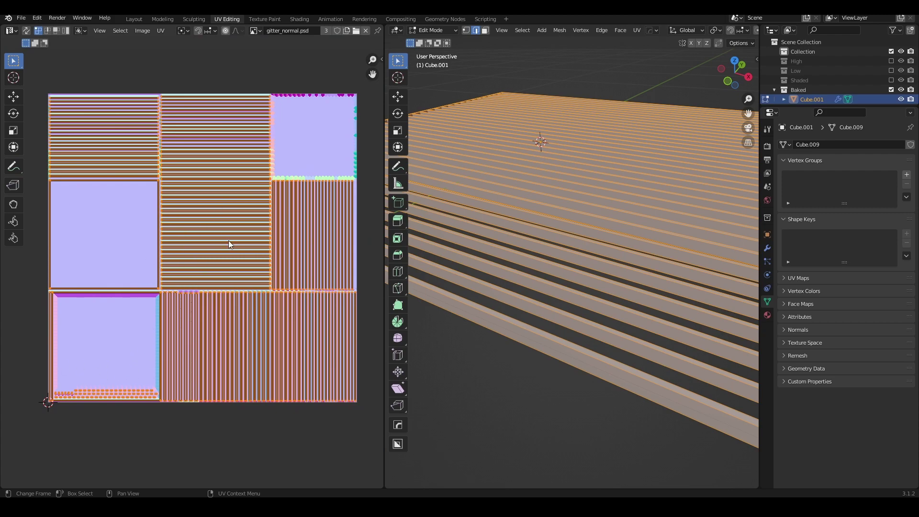
pyautogui.moveTo(283, 235)
pyautogui.keyDown('ctrl'); pyautogui.mouseDown(button='middle')
pyautogui.moveTo(101, 245)
pyautogui.moveTo(282, 240)
pyautogui.mouseUp(button='middle'); pyautogui.keyUp('ctrl')
pyautogui.scroll(2, 283, 241)
pyautogui.scroll(1, 174, 274)
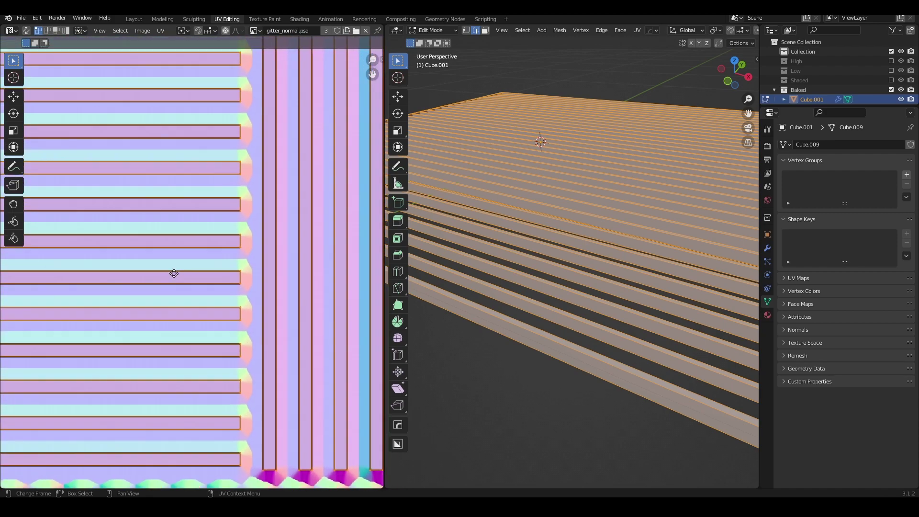
pyautogui.scroll(4, 181, 280)
pyautogui.scroll(1, 177, 286)
pyautogui.scroll(3, 193, 280)
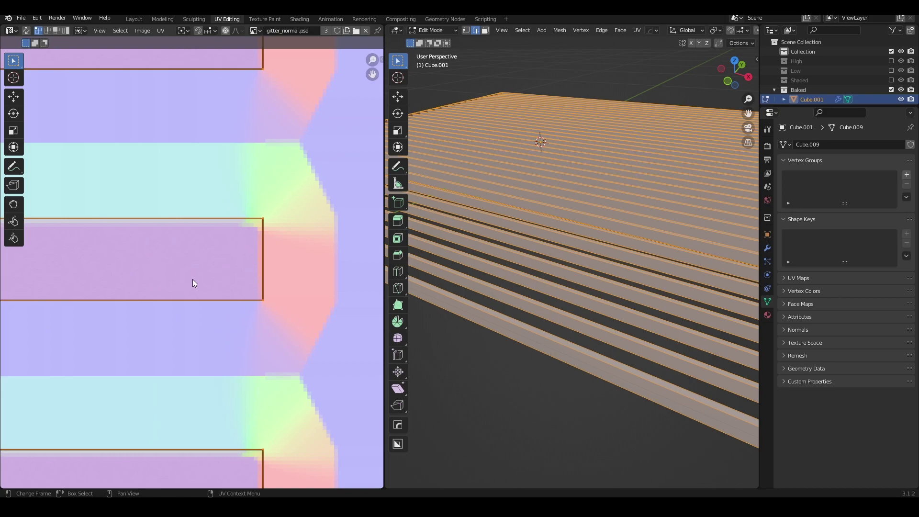
pyautogui.scroll(2, 264, 220)
pyautogui.moveTo(263, 221); pyautogui.dragTo(224, 254, button='middle')
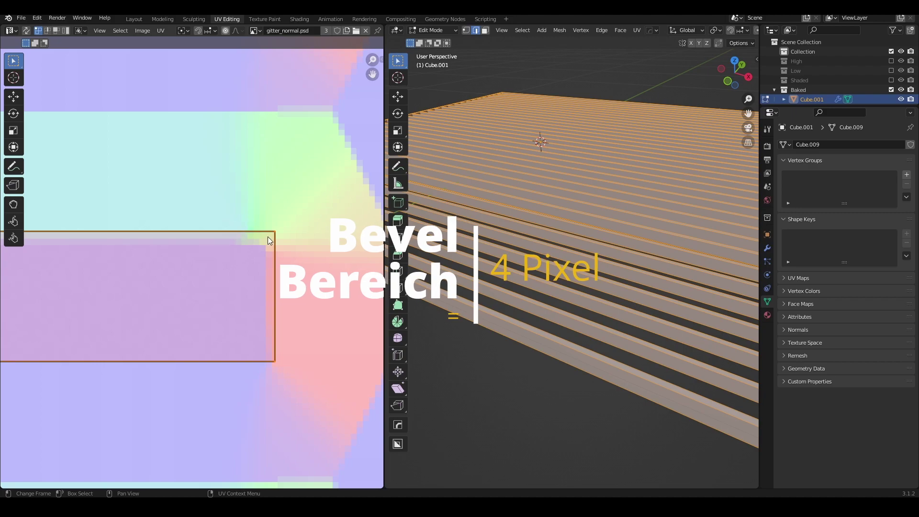
pyautogui.scroll(-2, 580, 270)
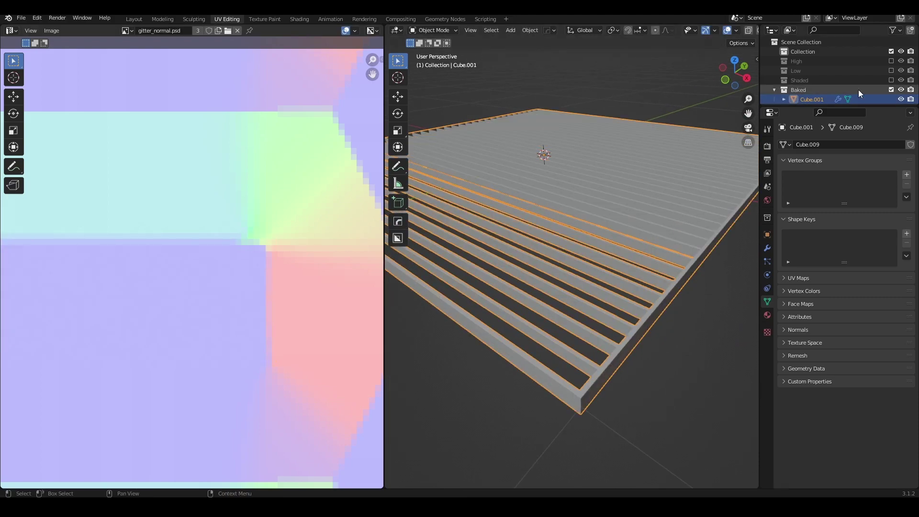
# Step: Hide the Baked collection and show the High collection's grate mesh
pyautogui.click(891, 90)
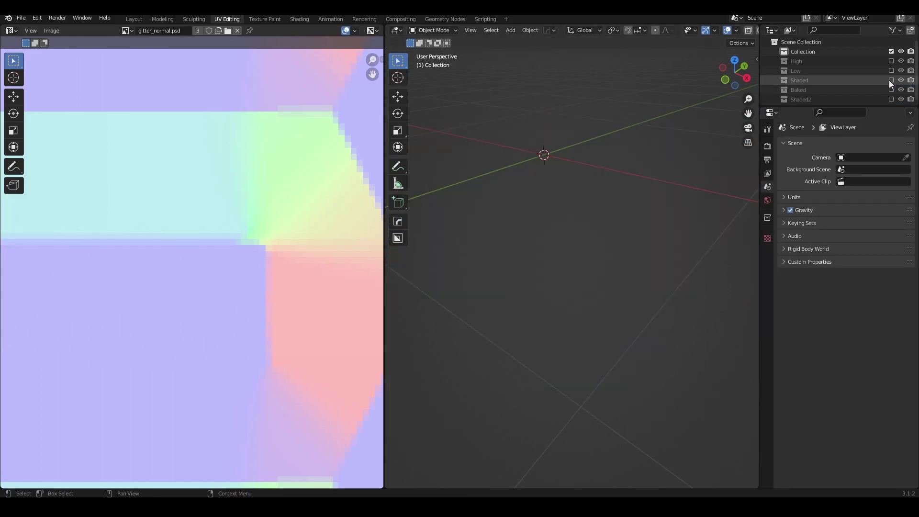
pyautogui.click(891, 61)
pyautogui.scroll(2, 572, 385)
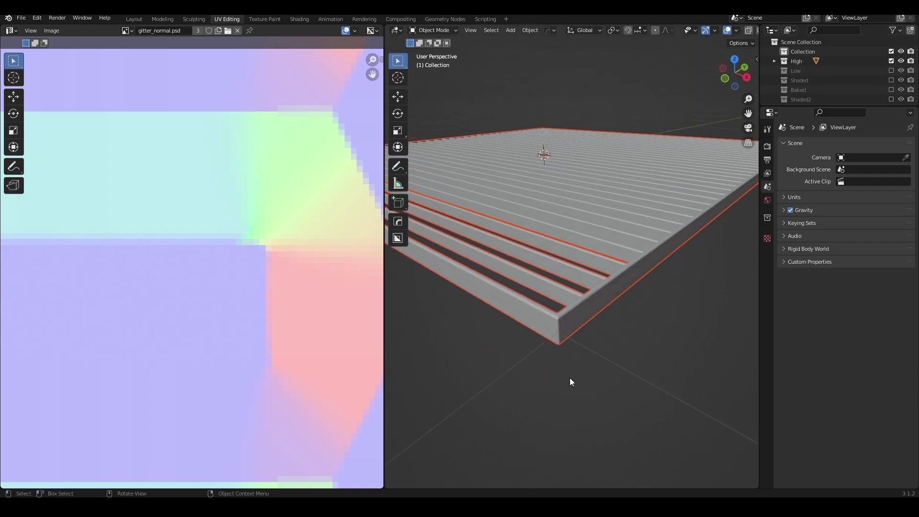
pyautogui.scroll(2, 569, 377)
pyautogui.scroll(3, 570, 378)
pyautogui.scroll(-2, 573, 374)
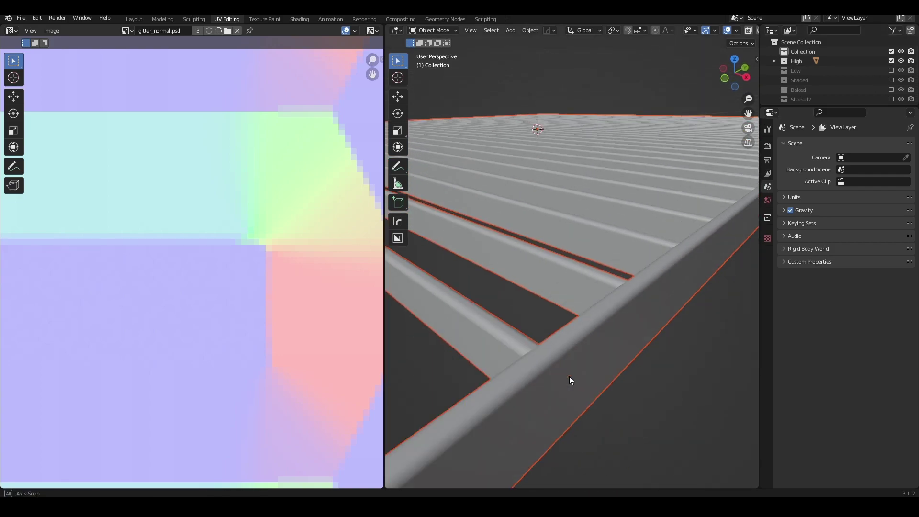
pyautogui.scroll(-1, 569, 376)
pyautogui.scroll(-1, 577, 354)
pyautogui.scroll(-1, 610, 329)
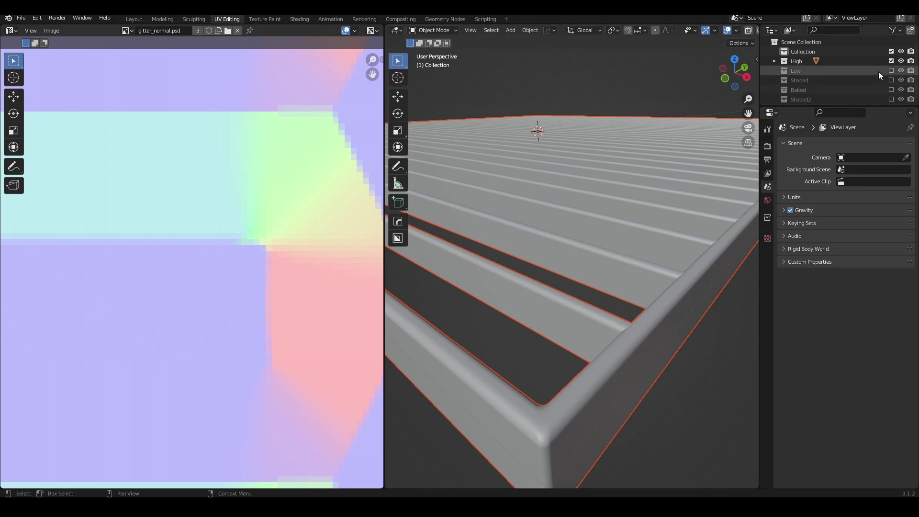
# Step: Hide the High and Low grates and include the Baked collection again
pyautogui.click(890, 61)
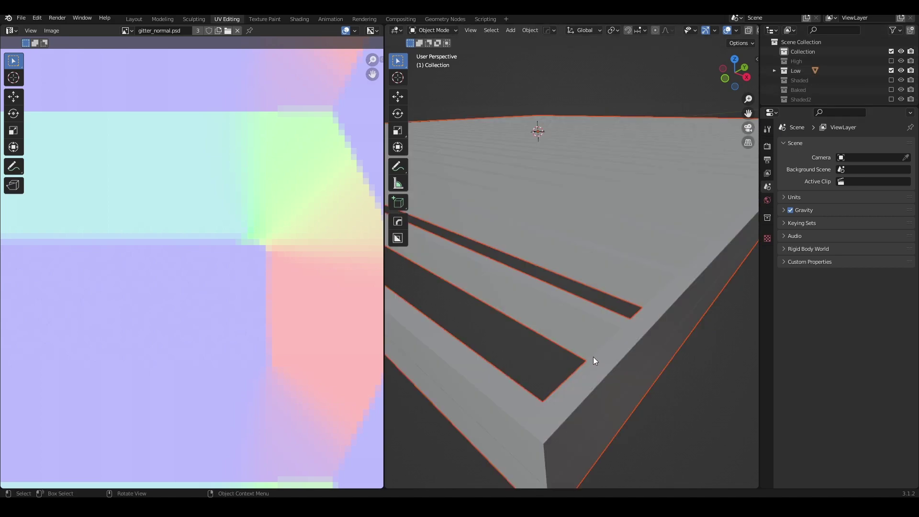
pyautogui.click(890, 71)
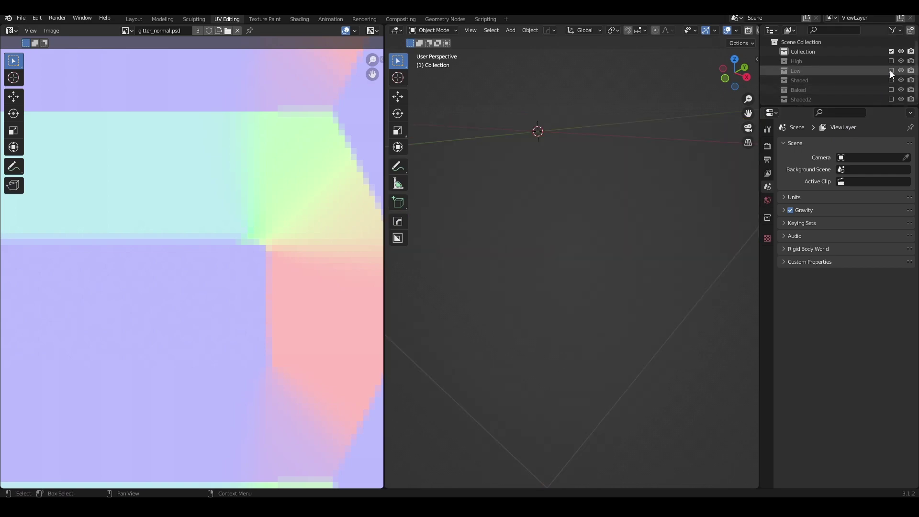
pyautogui.scroll(-1, 886, 94)
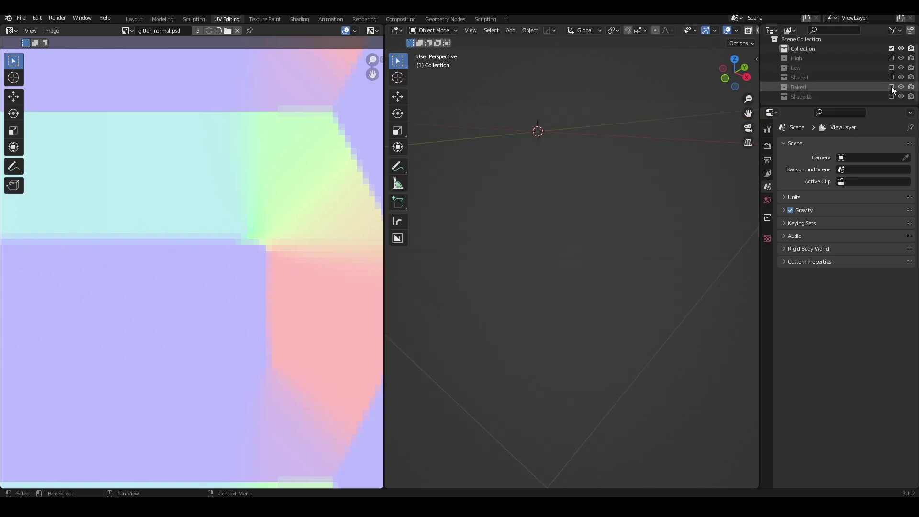
pyautogui.click(891, 86)
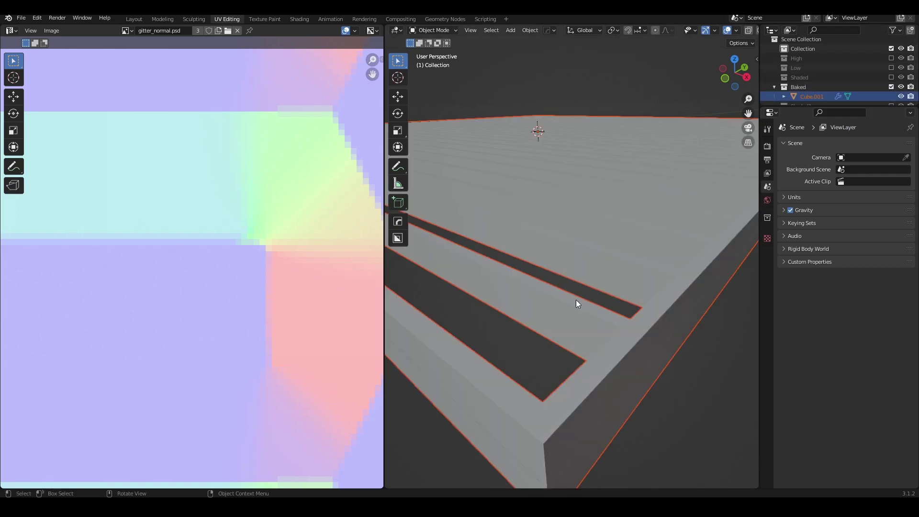
pyautogui.scroll(-3, 726, 32)
# Step: View the Baked grate from above in Material Preview shading
pyautogui.click(734, 30)
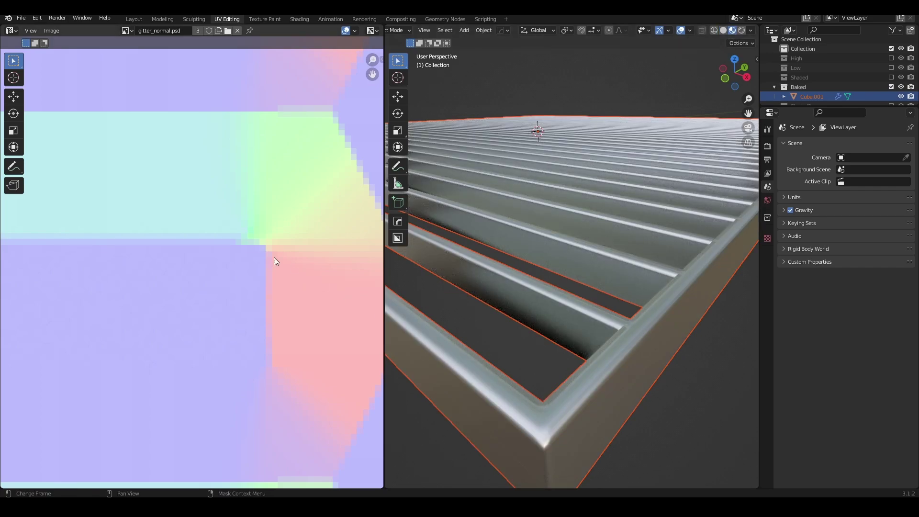
pyautogui.scroll(-2, 243, 235)
pyautogui.scroll(-1, 221, 266)
pyautogui.scroll(-3, 623, 276)
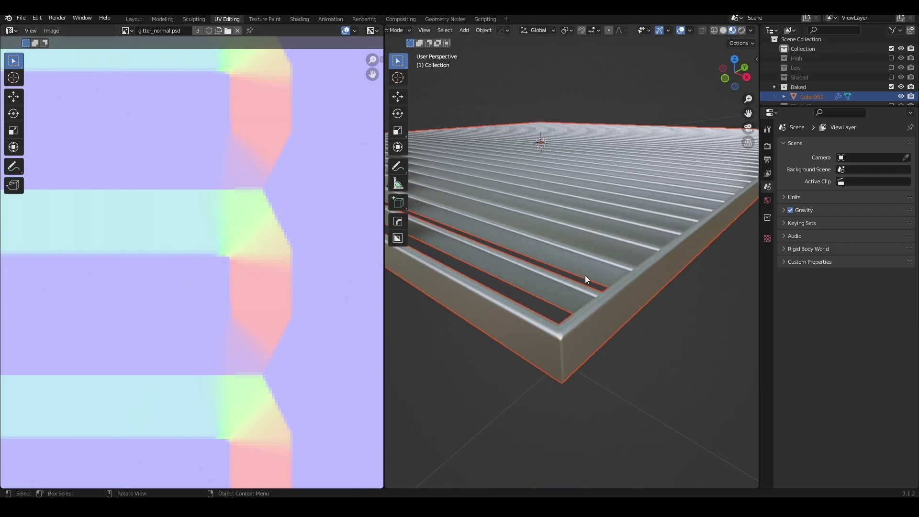
pyautogui.moveTo(576, 277); pyautogui.dragTo(574, 306, button='middle')
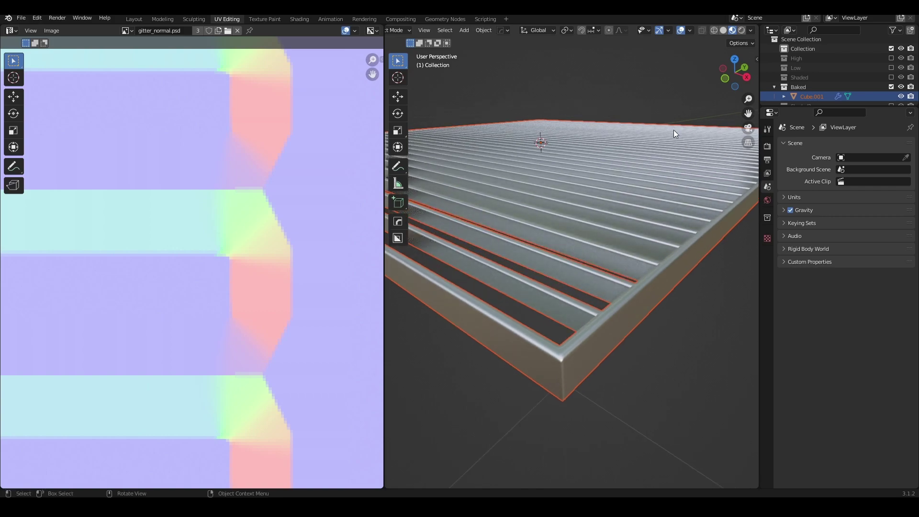
# Step: In the Layout workspace, swap the Baked collection for Shaded and zoom in on its grate
pyautogui.click(136, 19)
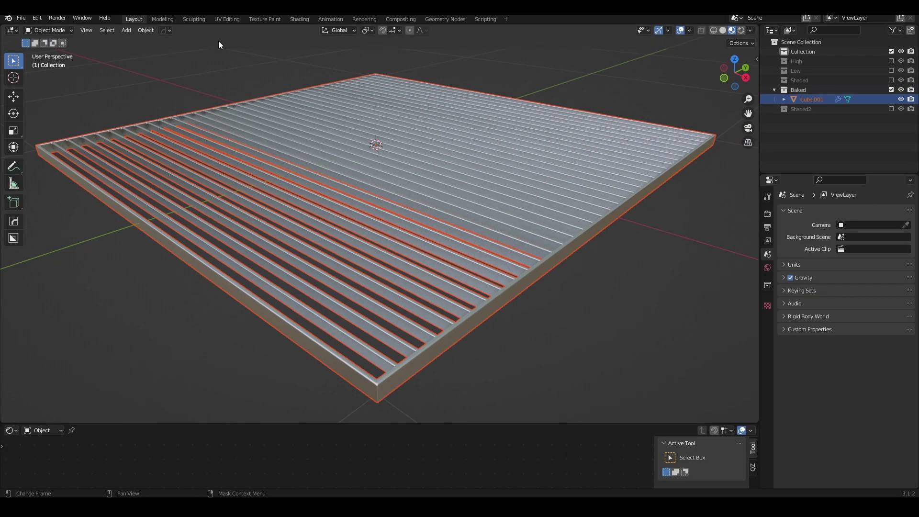
pyautogui.click(891, 89)
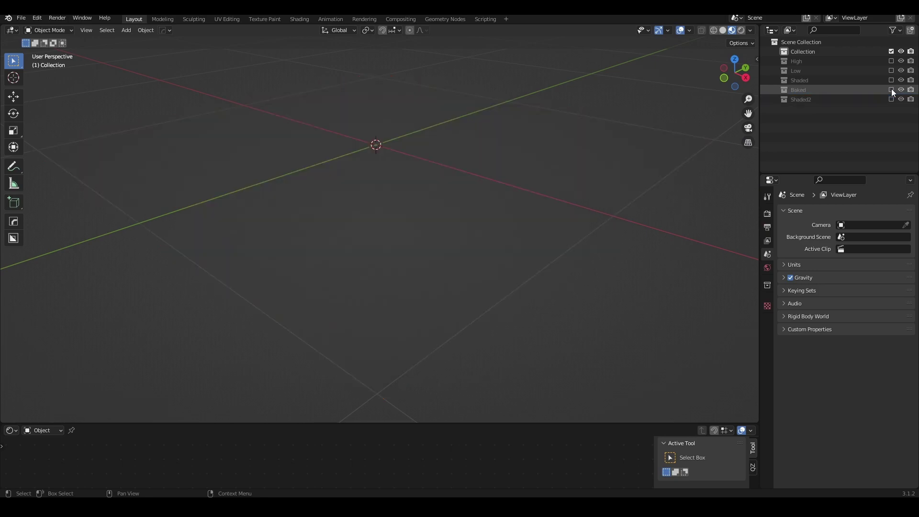
pyautogui.click(891, 81)
pyautogui.scroll(1, 556, 243)
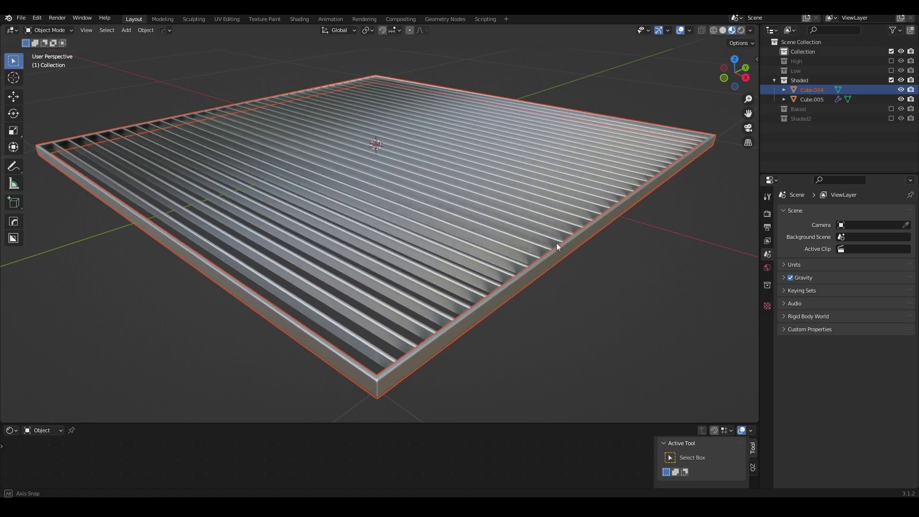
pyautogui.scroll(3, 546, 291)
pyautogui.scroll(2, 529, 180)
pyautogui.scroll(1, 529, 181)
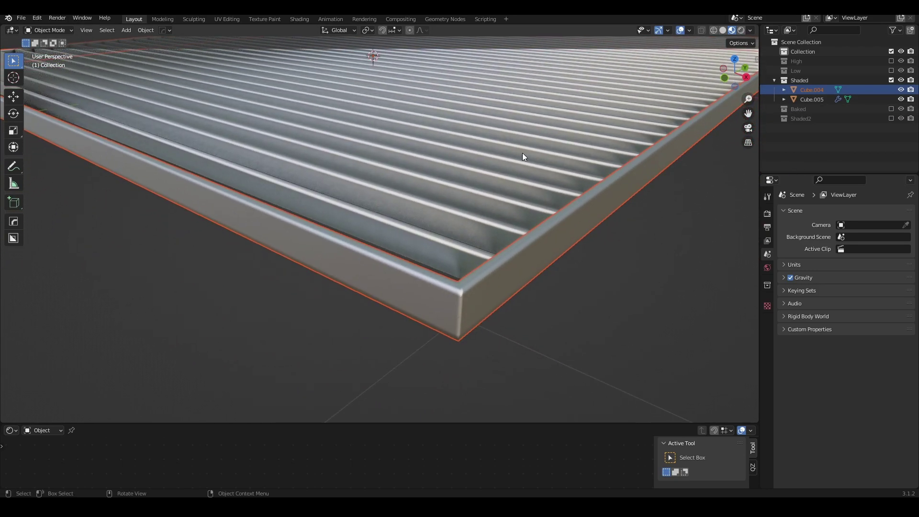
pyautogui.scroll(2, 523, 158)
pyautogui.scroll(2, 523, 211)
pyautogui.scroll(2, 560, 209)
# Step: Zoom and rotate the view toward the Shaded grate's frame corner
pyautogui.scroll(-2, 503, 205)
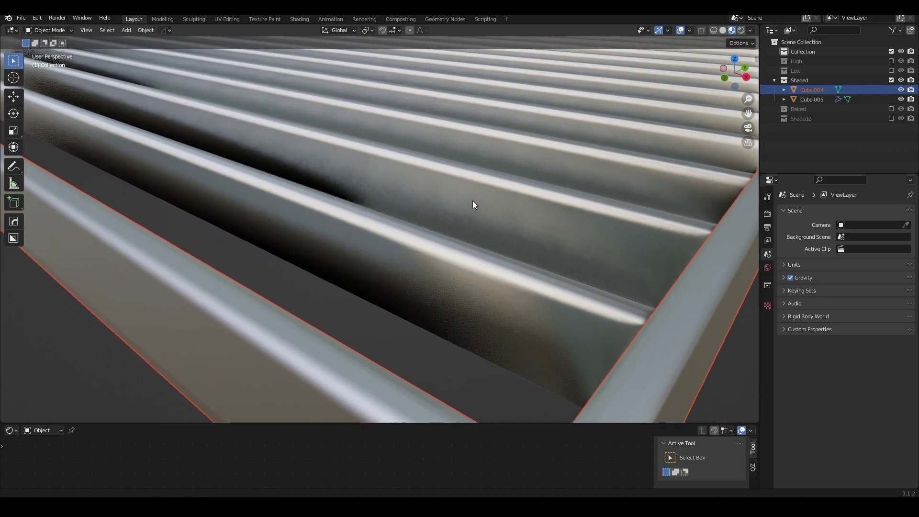
pyautogui.scroll(-2, 460, 200)
pyautogui.scroll(3, 448, 201)
pyautogui.scroll(2, 457, 225)
pyautogui.scroll(-1, 439, 262)
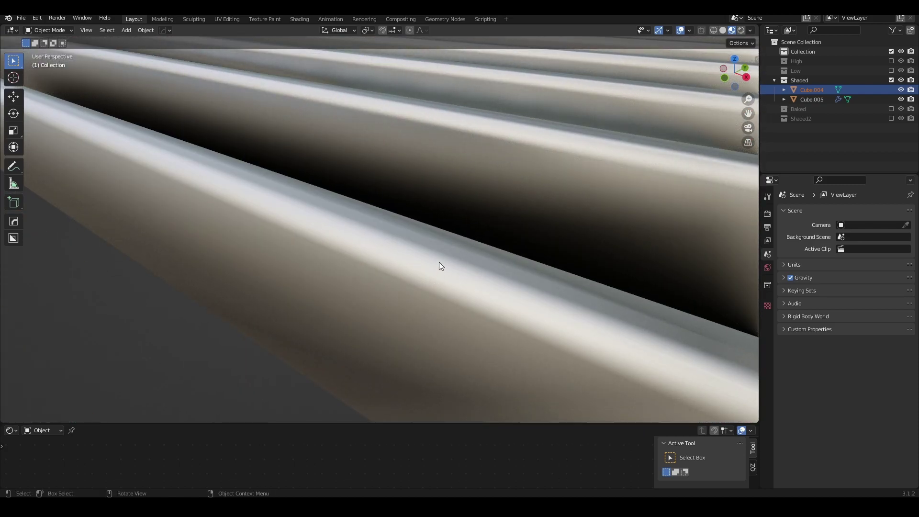
pyautogui.scroll(-1, 438, 262)
pyautogui.scroll(-2, 439, 262)
pyautogui.scroll(-2, 445, 265)
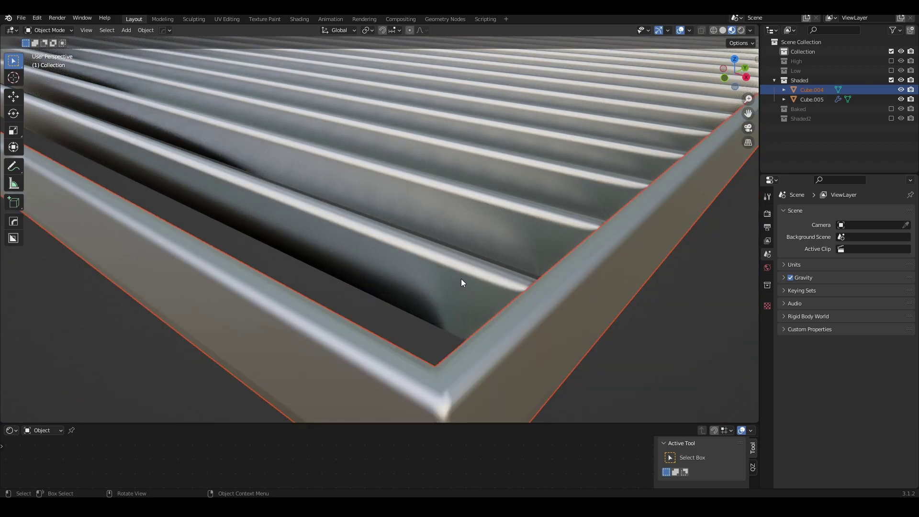
pyautogui.scroll(1, 461, 280)
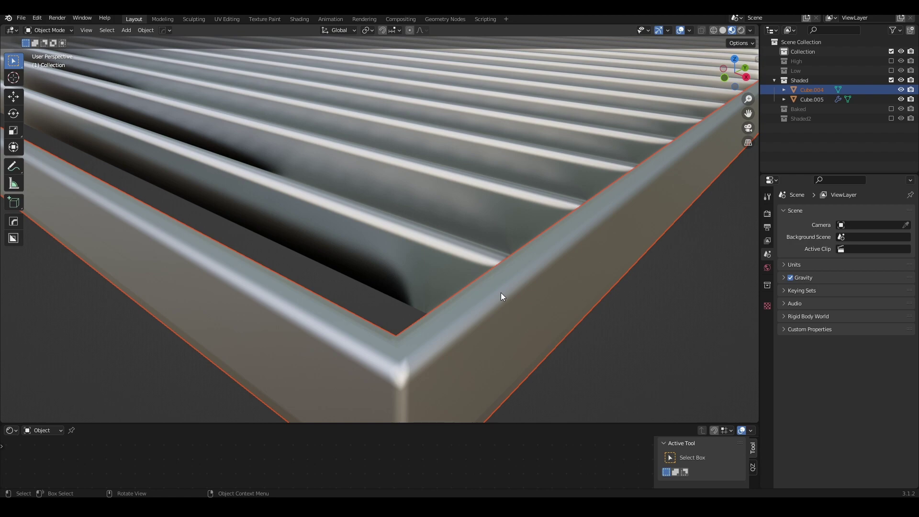
pyautogui.scroll(1, 501, 293)
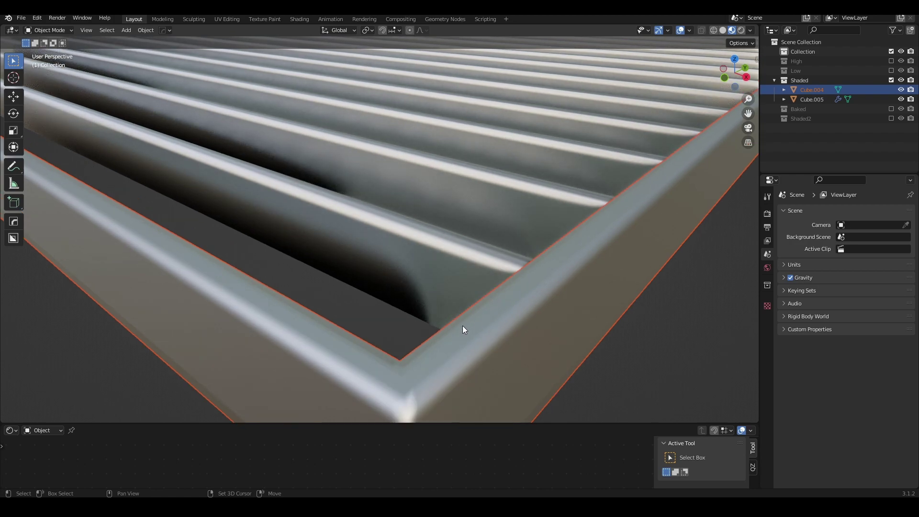
pyautogui.moveTo(463, 325); pyautogui.dragTo(455, 272, button='middle')
pyautogui.scroll(1, 458, 289)
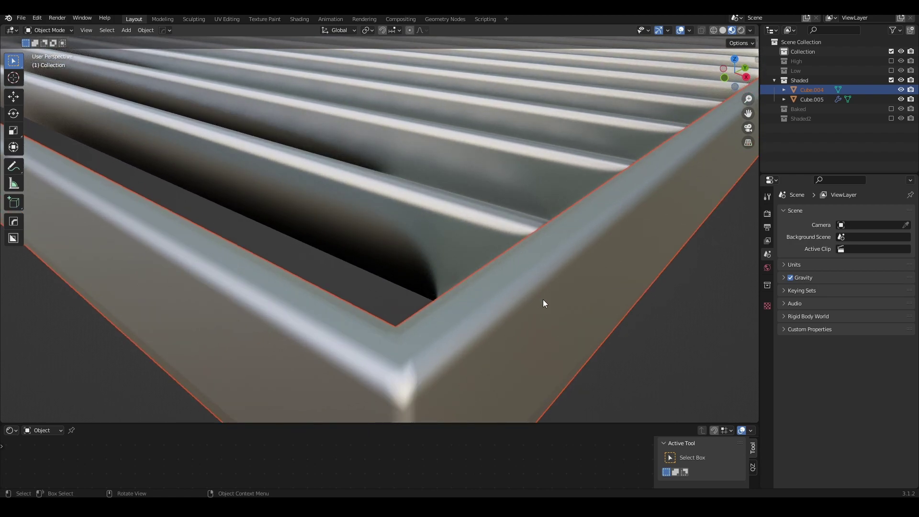
# Step: Inspect frame Cube.004's edges in Edit Mode, then enter Edit Mode on slats Cube.005
pyautogui.click(529, 270)
pyautogui.press('Tab')
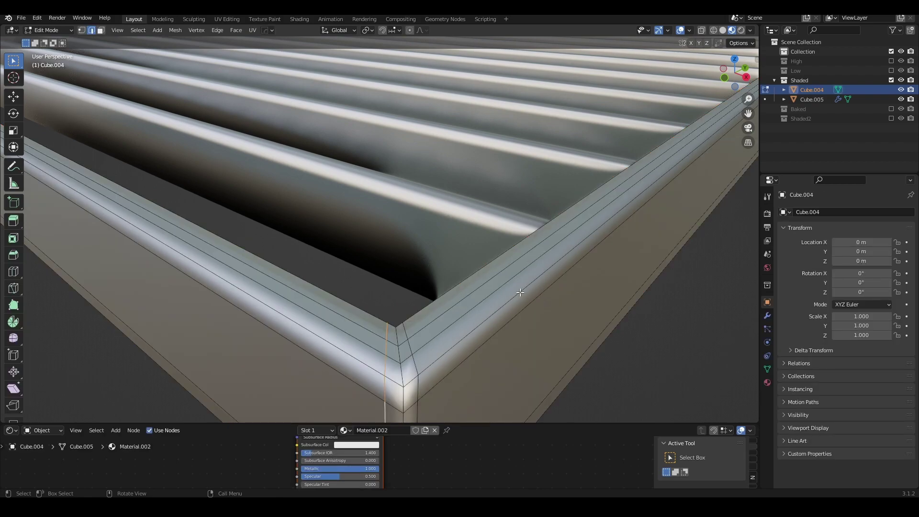
pyautogui.press('Tab')
pyautogui.click(494, 221)
pyautogui.scroll(2, 513, 230)
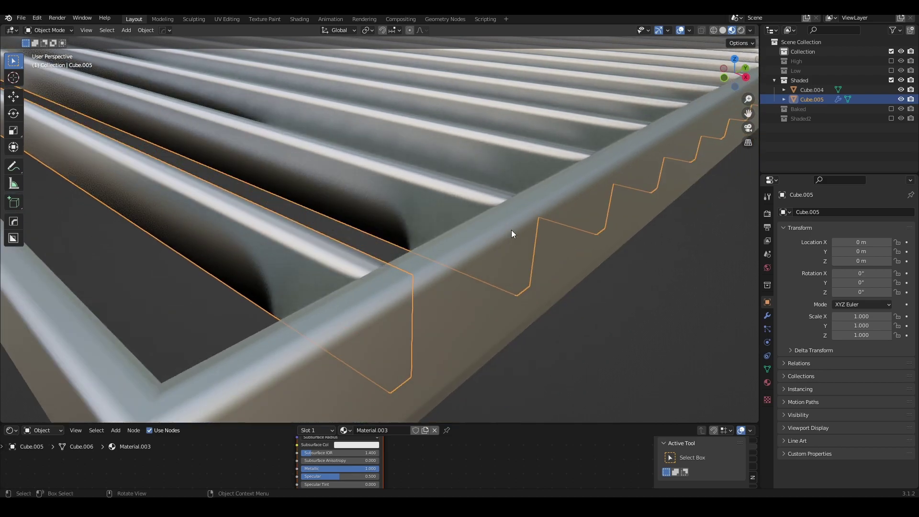
pyautogui.press('Tab')
pyautogui.scroll(1, 496, 246)
pyautogui.moveTo(346, 259); pyautogui.dragTo(451, 318, button='middle')
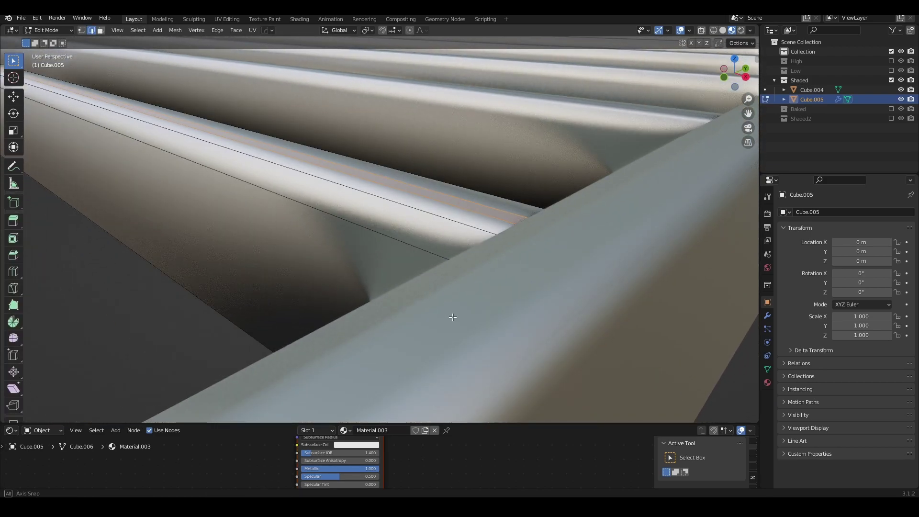
# Step: Examine the Cube.005 slat edges, return to Object Mode and select Cube.004
pyautogui.scroll(-1, 458, 274)
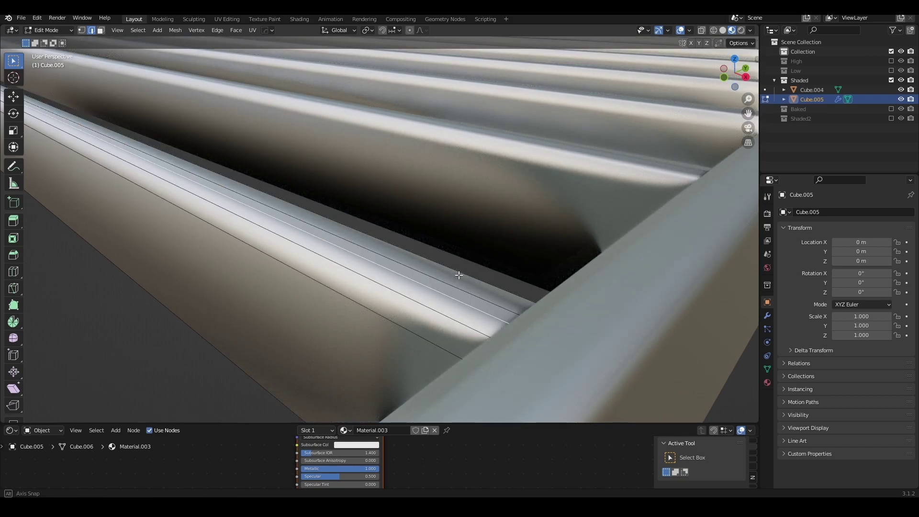
pyautogui.scroll(-1, 458, 276)
pyautogui.scroll(-1, 458, 275)
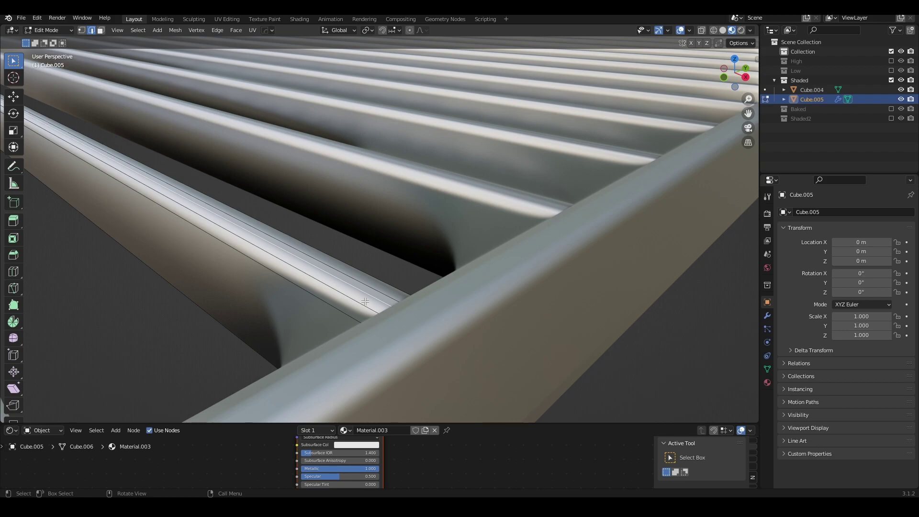
pyautogui.scroll(-3, 416, 293)
pyautogui.scroll(1, 416, 294)
pyautogui.scroll(1, 417, 294)
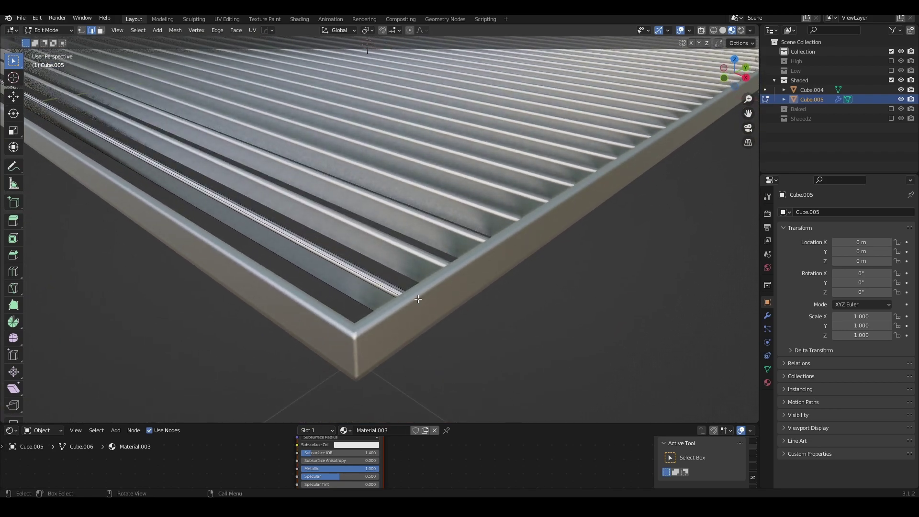
pyautogui.scroll(1, 416, 294)
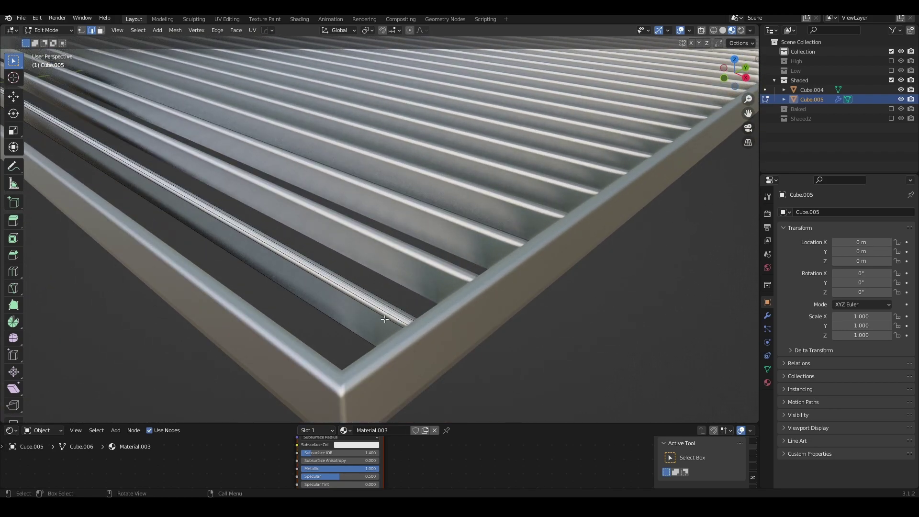
pyautogui.press('Tab')
pyautogui.click(814, 90)
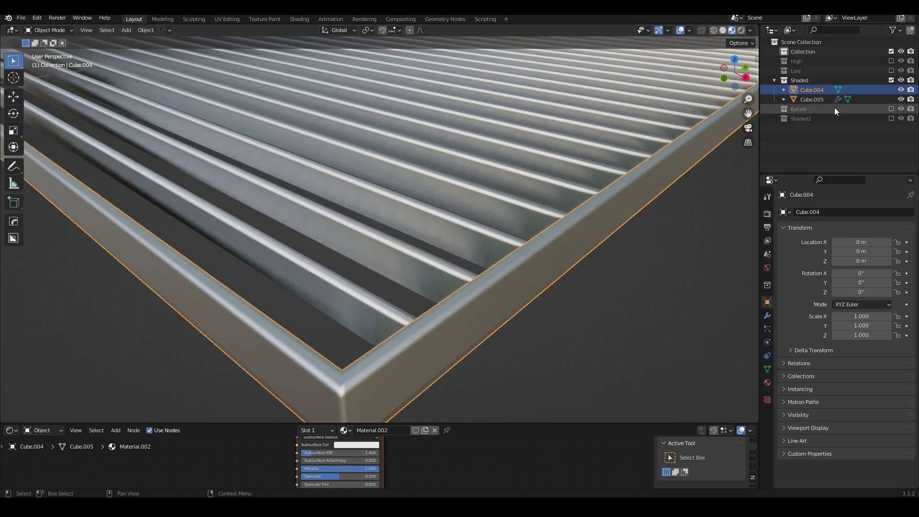
# Step: Swap the Shaded collection for Shaded2 and select its Cube.003 frame
pyautogui.click(892, 79)
pyautogui.click(891, 99)
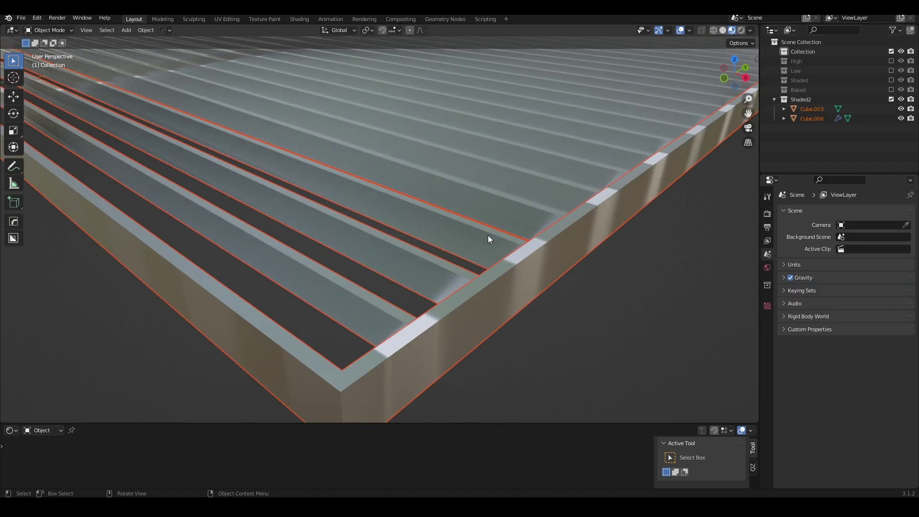
pyautogui.moveTo(488, 234)
pyautogui.mouseDown(button='middle')
pyautogui.moveTo(525, 183)
pyautogui.moveTo(483, 349)
pyautogui.mouseUp(button='middle')
pyautogui.click(483, 352)
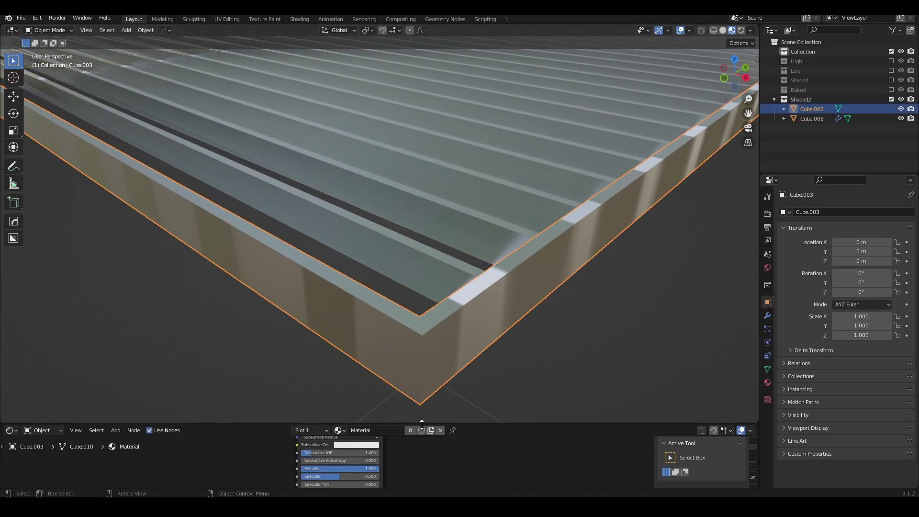
pyautogui.click(441, 432)
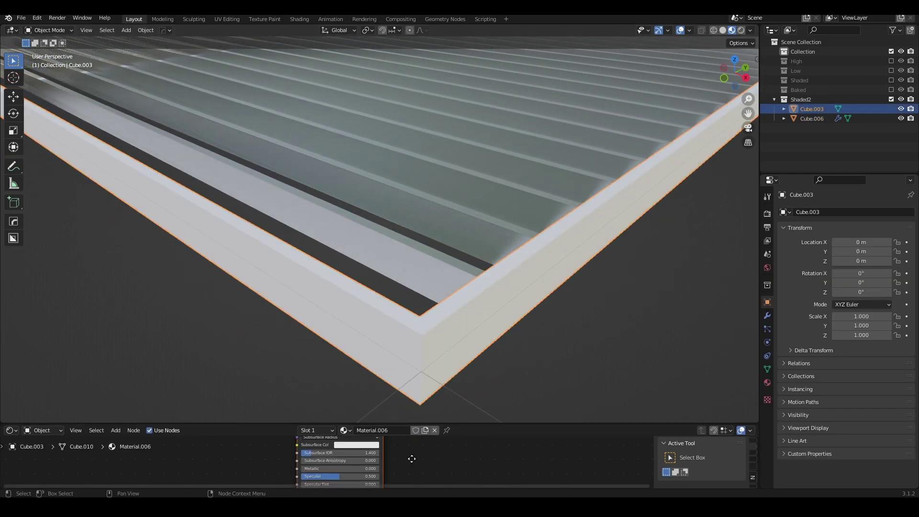
# Step: Set the frame material's Metallic to 1.000 in the Principled BSDF node
pyautogui.moveTo(412, 458); pyautogui.dragTo(417, 450, button='middle')
pyautogui.moveTo(353, 460); pyautogui.dragTo(384, 460)
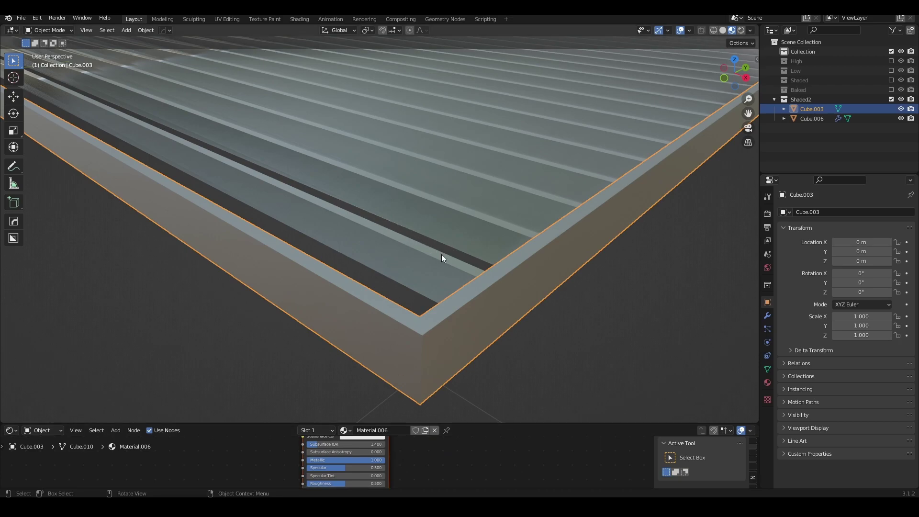
pyautogui.rightClick(417, 271)
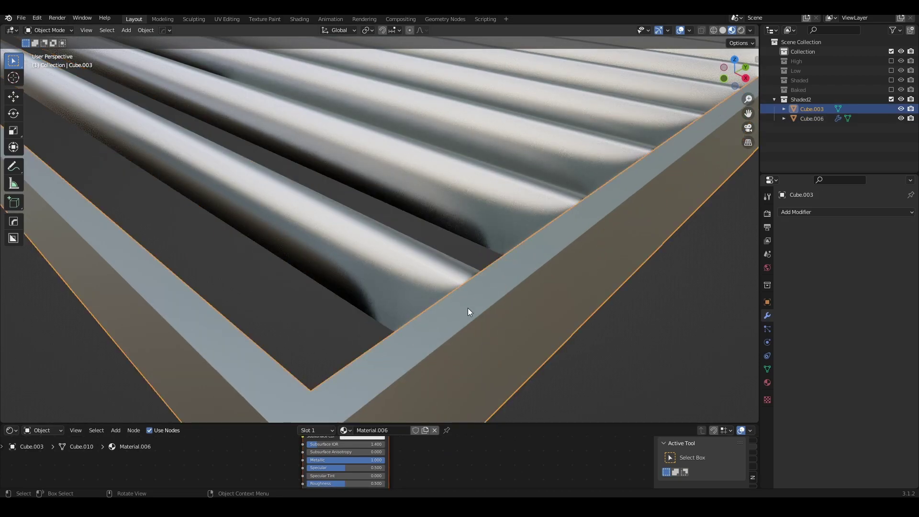
pyautogui.rightClick(467, 308)
# Step: Smooth-shade the grate and add a first edge loop across the bar
pyautogui.click(467, 309)
pyautogui.press('Tab')
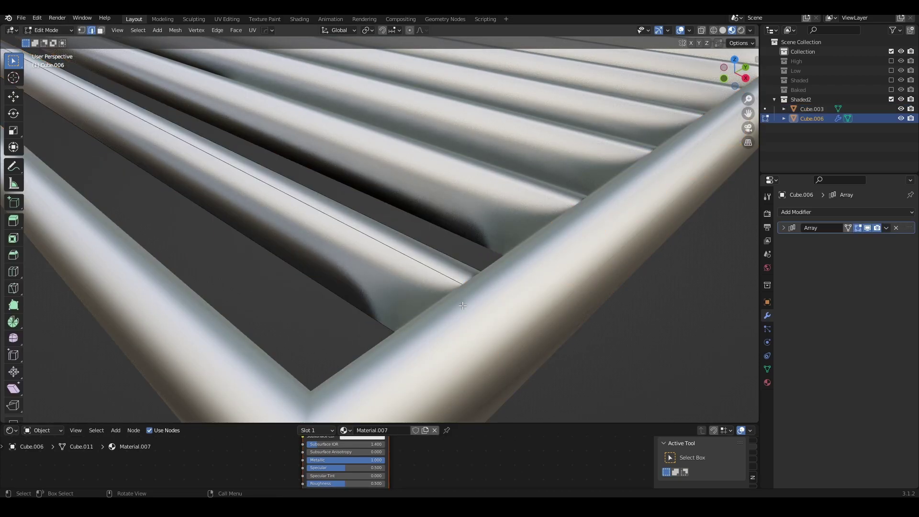
pyautogui.hotkey('ctrl', 'r')
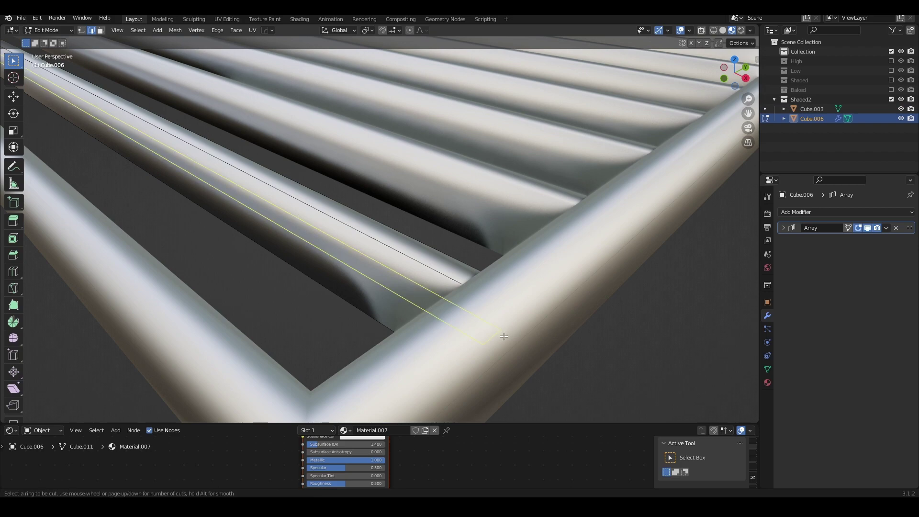
pyautogui.click(503, 335)
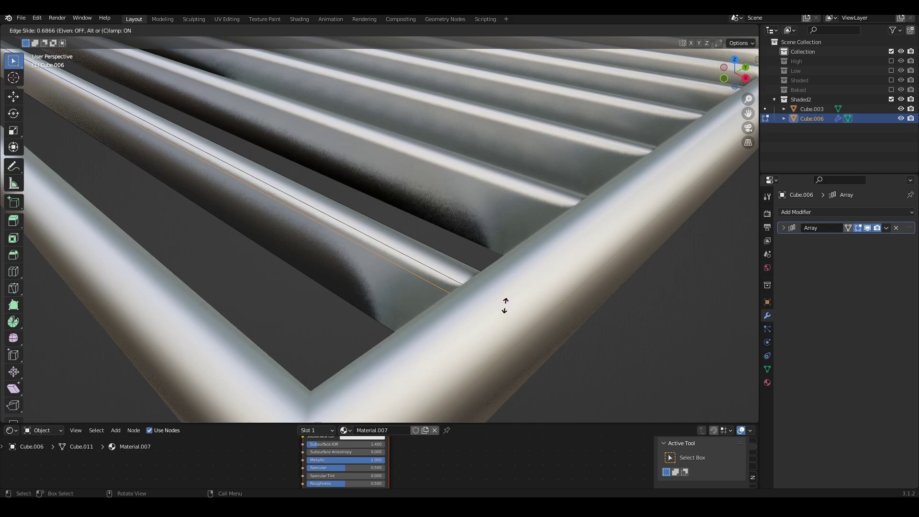
pyautogui.click(505, 306)
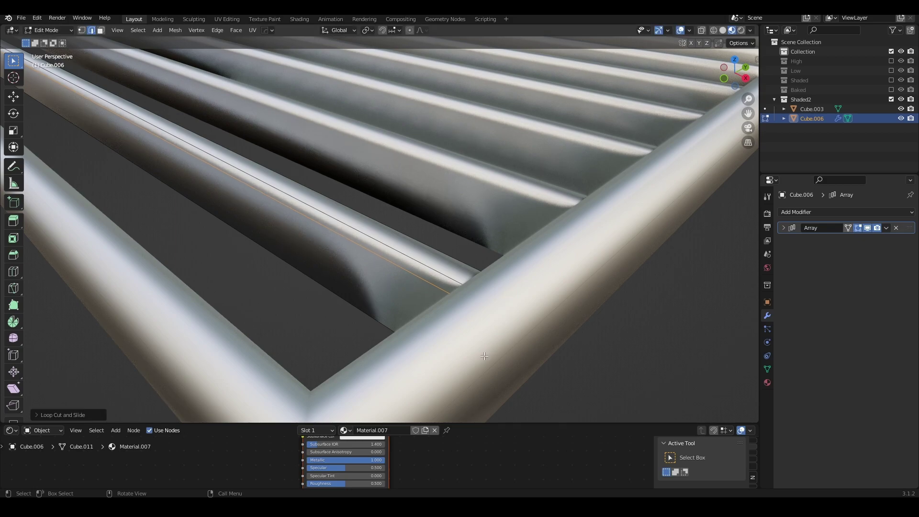
# Step: Add a second support loop near the frame corner
pyautogui.moveTo(484, 356); pyautogui.dragTo(483, 354, button='middle')
pyautogui.scroll(2, 483, 354)
pyautogui.scroll(2, 483, 355)
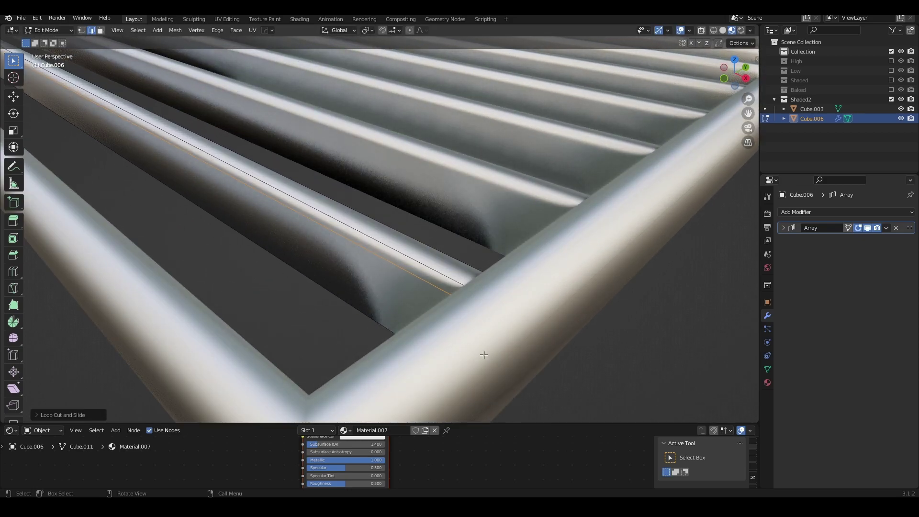
pyautogui.hotkey('ctrl', 'r')
pyautogui.click(472, 361)
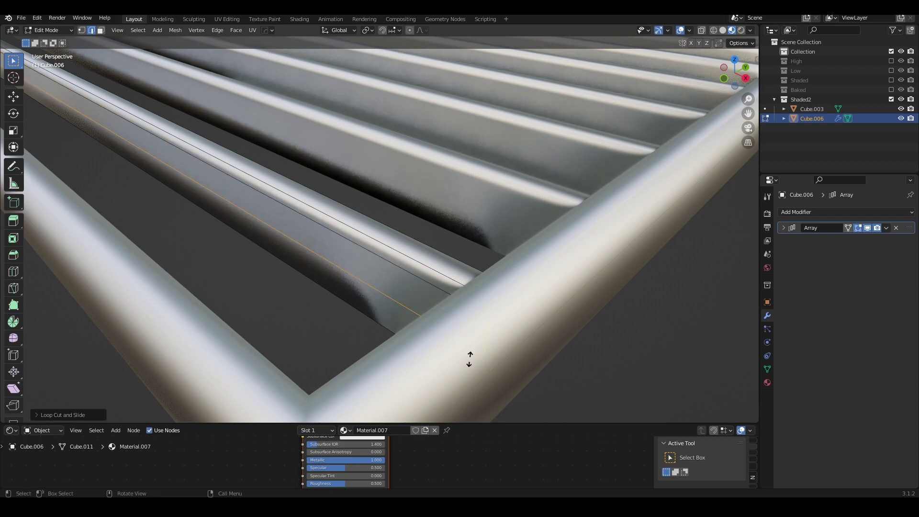
pyautogui.click(473, 393)
pyautogui.press('ctrl')
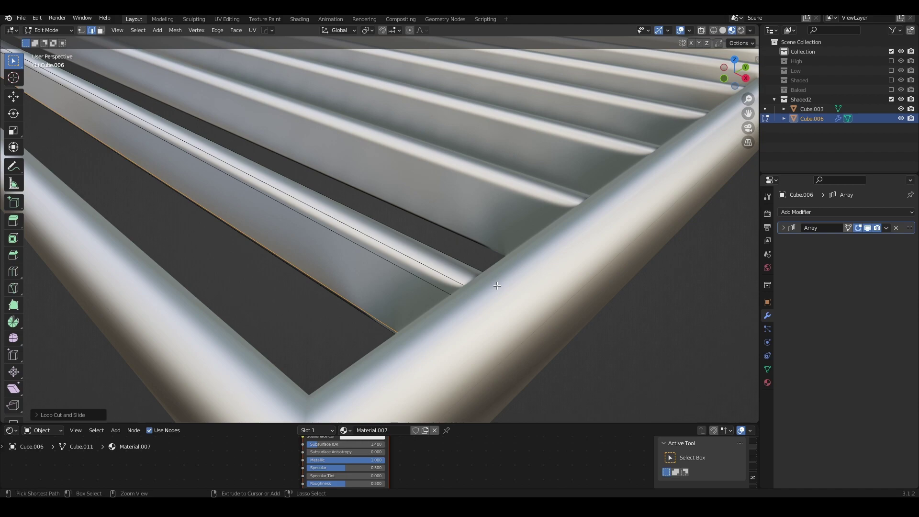
# Step: Add a third loop near the bar edge and give it a narrow bevel
pyautogui.hotkey('ctrl', 'r')
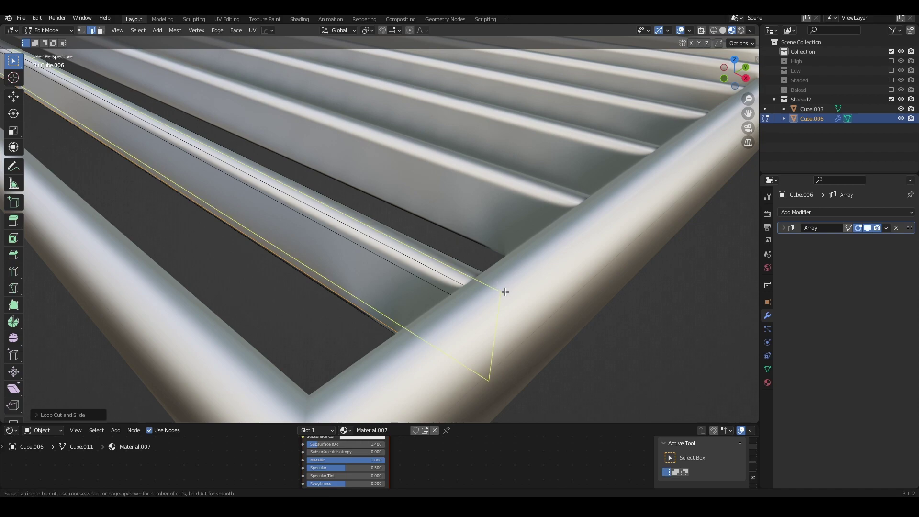
pyautogui.click(505, 291)
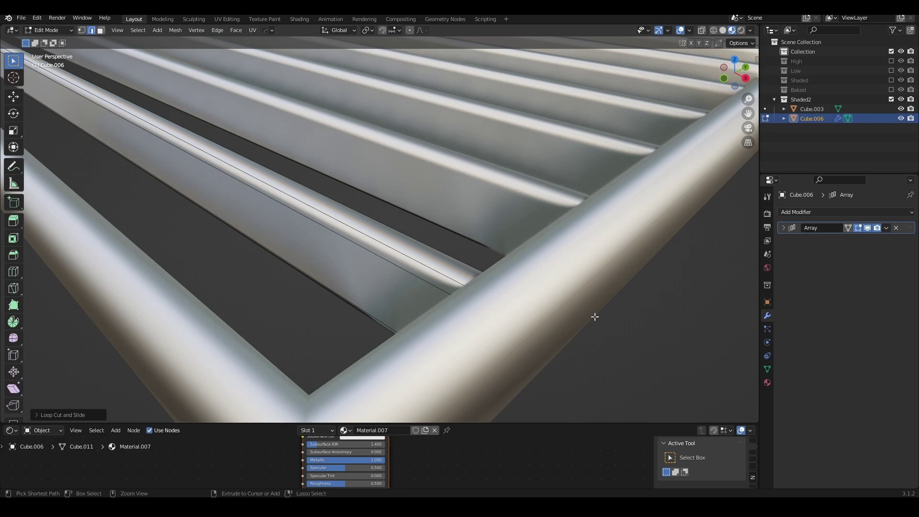
pyautogui.hotkey('ctrl', 'b')
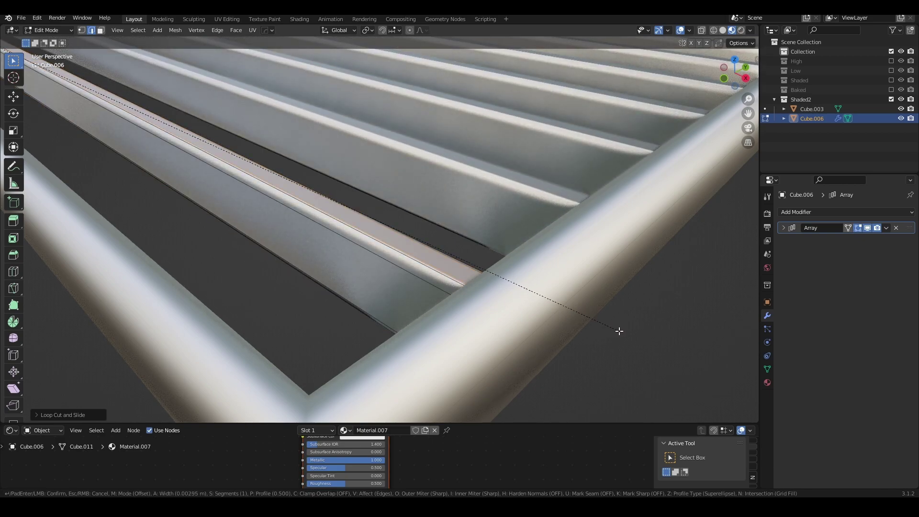
pyautogui.click(608, 326)
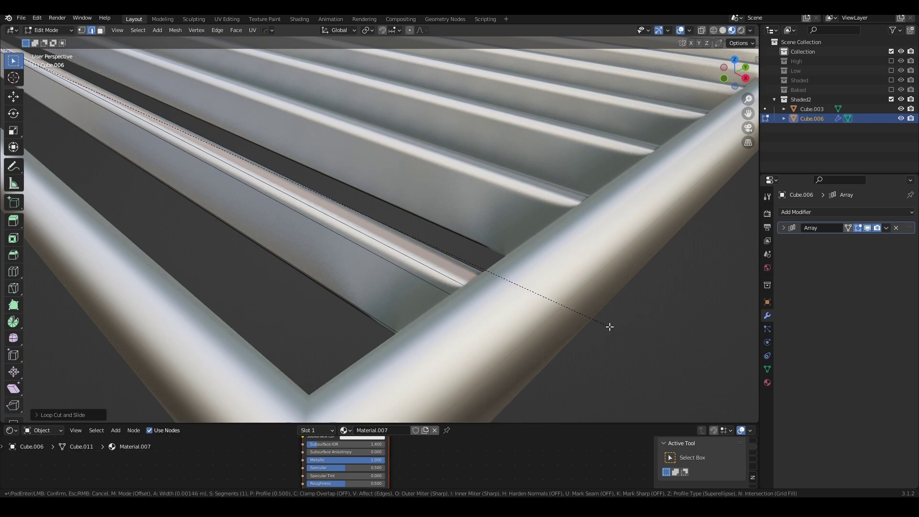
pyautogui.scroll(-4, 472, 287)
pyautogui.press('Tab')
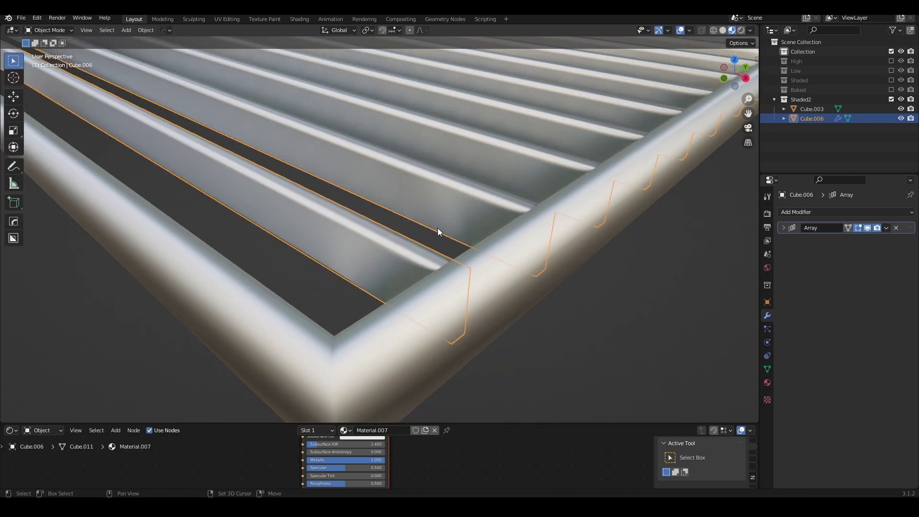
pyautogui.scroll(4, 502, 332)
pyautogui.scroll(2, 503, 334)
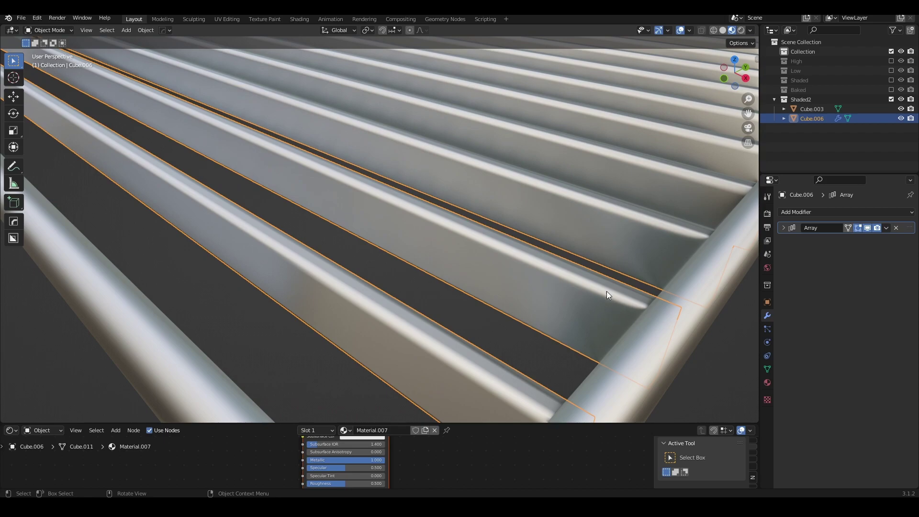
pyautogui.scroll(-5, 630, 306)
pyautogui.scroll(-3, 684, 322)
pyautogui.moveTo(519, 315); pyautogui.dragTo(534, 320, button='middle')
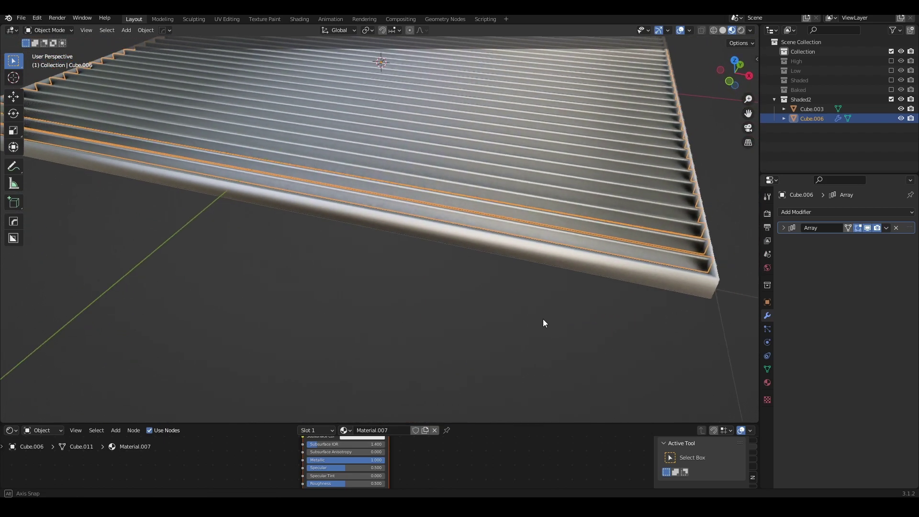
pyautogui.scroll(2, 548, 269)
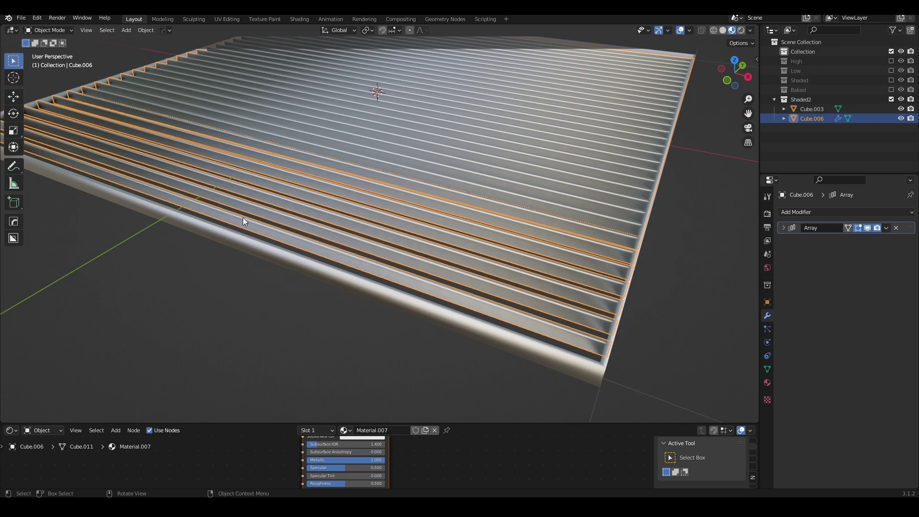
pyautogui.press('Tab')
# Step: Add a centred loop on the front louver, bevel it to about 0.985 m, then exit Edit Mode
pyautogui.hotkey('ctrl', 'r')
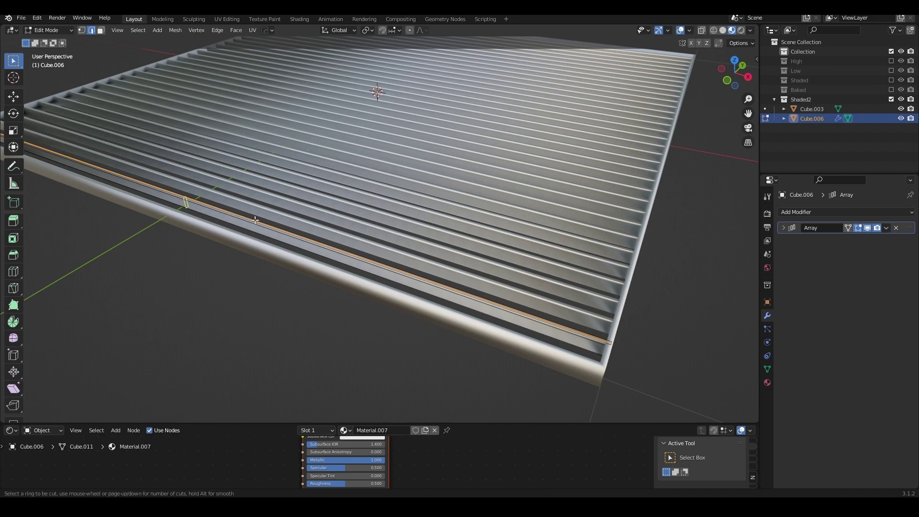
pyautogui.click(244, 219)
pyautogui.rightClick(244, 218)
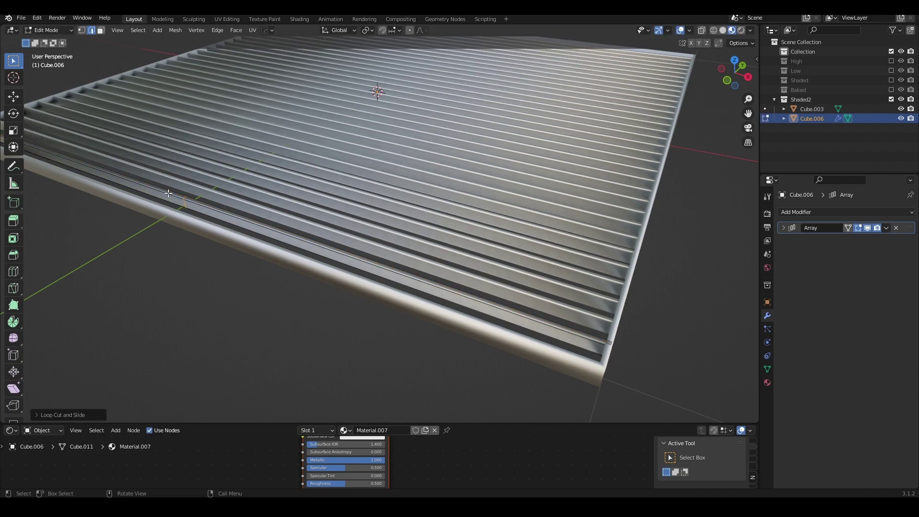
pyautogui.keyDown('alt'); pyautogui.click(185, 209); pyautogui.keyUp('alt')
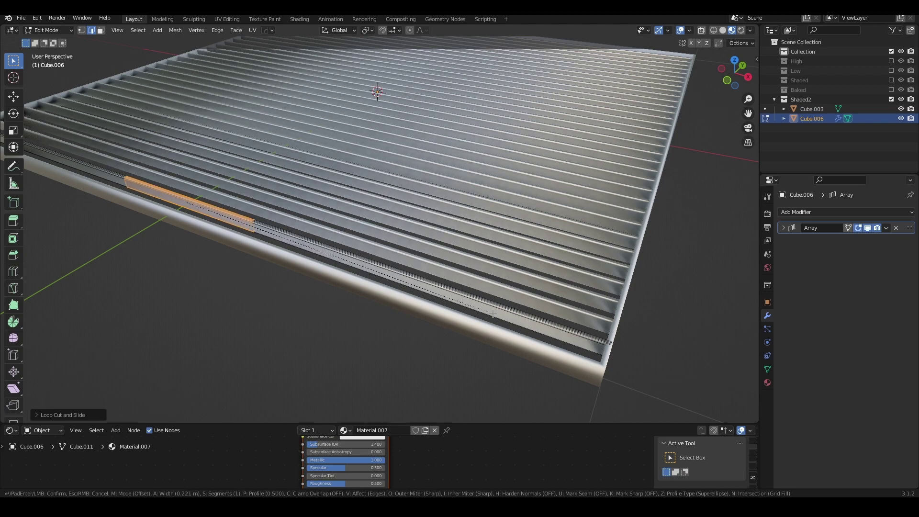
pyautogui.hotkey('ctrl', 'b')
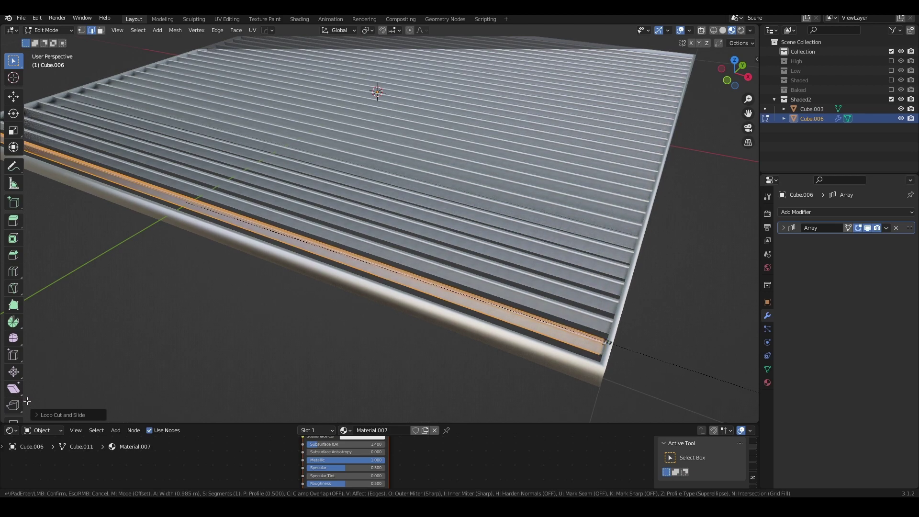
pyautogui.click(27, 404)
pyautogui.moveTo(364, 241)
pyautogui.mouseDown(button='middle')
pyautogui.moveTo(369, 277)
pyautogui.moveTo(308, 201)
pyautogui.moveTo(367, 280)
pyautogui.mouseUp(button='middle')
pyautogui.press('Tab')
pyautogui.scroll(3, 366, 280)
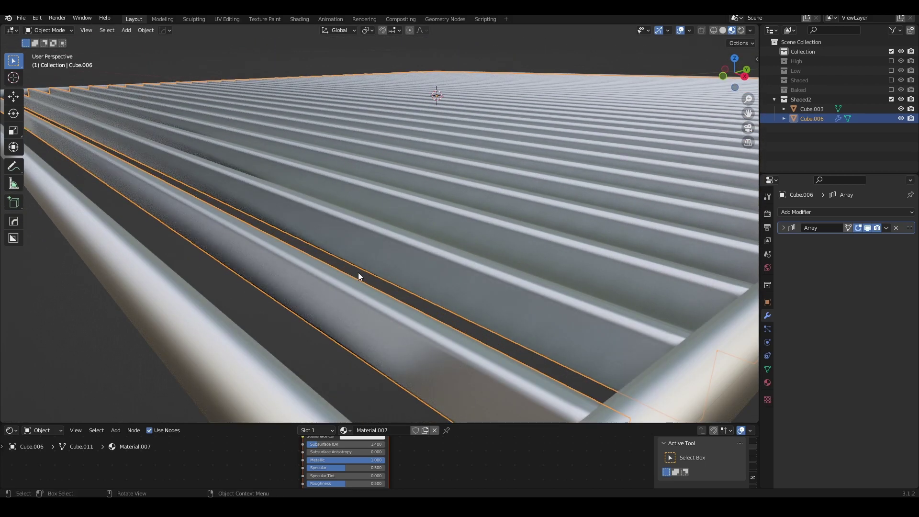
pyautogui.scroll(3, 358, 274)
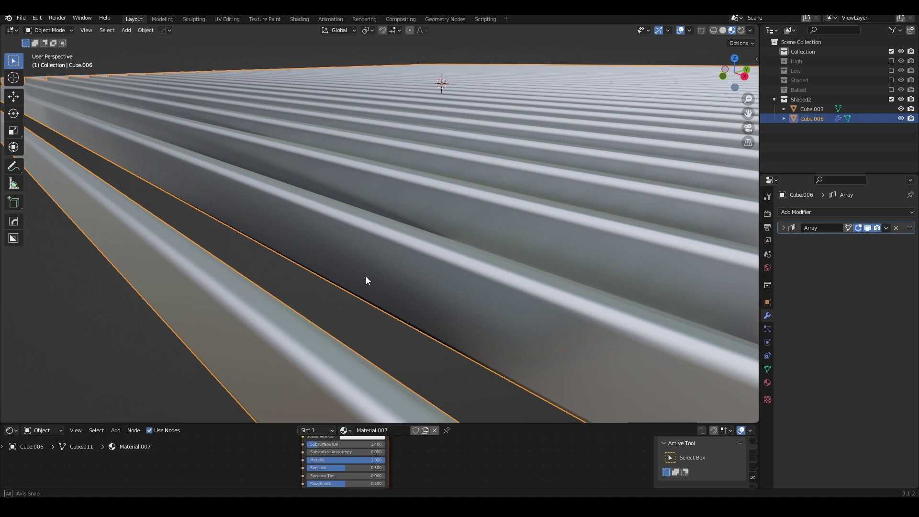
pyautogui.scroll(2, 365, 278)
pyautogui.scroll(3, 366, 278)
pyautogui.scroll(2, 368, 277)
pyautogui.moveTo(367, 279)
pyautogui.mouseDown(button='middle')
pyautogui.moveTo(366, 191)
pyautogui.moveTo(360, 231)
pyautogui.moveTo(449, 247)
pyautogui.moveTo(323, 256)
pyautogui.moveTo(365, 260)
pyautogui.moveTo(309, 193)
pyautogui.moveTo(300, 214)
pyautogui.moveTo(277, 179)
pyautogui.moveTo(271, 135)
pyautogui.moveTo(280, 135)
pyautogui.moveTo(300, 189)
pyautogui.moveTo(337, 234)
pyautogui.moveTo(447, 328)
pyautogui.moveTo(626, 402)
pyautogui.moveTo(622, 357)
pyautogui.moveTo(678, 255)
pyautogui.moveTo(695, 192)
pyautogui.moveTo(648, 198)
pyautogui.moveTo(557, 281)
pyautogui.moveTo(318, 259)
pyautogui.moveTo(334, 261)
pyautogui.moveTo(365, 243)
pyautogui.moveTo(51, 88)
pyautogui.moveTo(166, 95)
pyautogui.moveTo(133, 92)
pyautogui.moveTo(323, 280)
pyautogui.moveTo(351, 278)
pyautogui.mouseUp(button='middle')
pyautogui.scroll(-3, 360, 227)
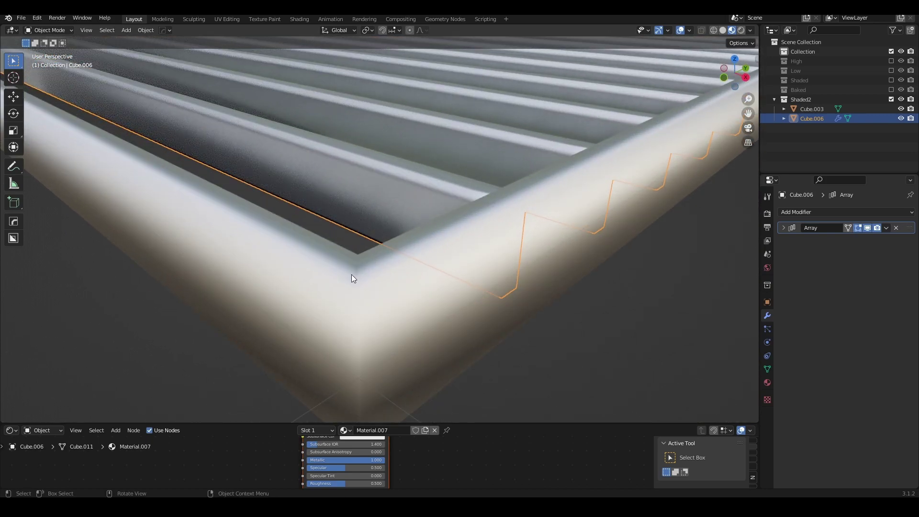
# Step: Add two support loop cuts to the Cube.003 frame, sliding them up near the top rim
pyautogui.click(380, 278)
pyautogui.press('Tab')
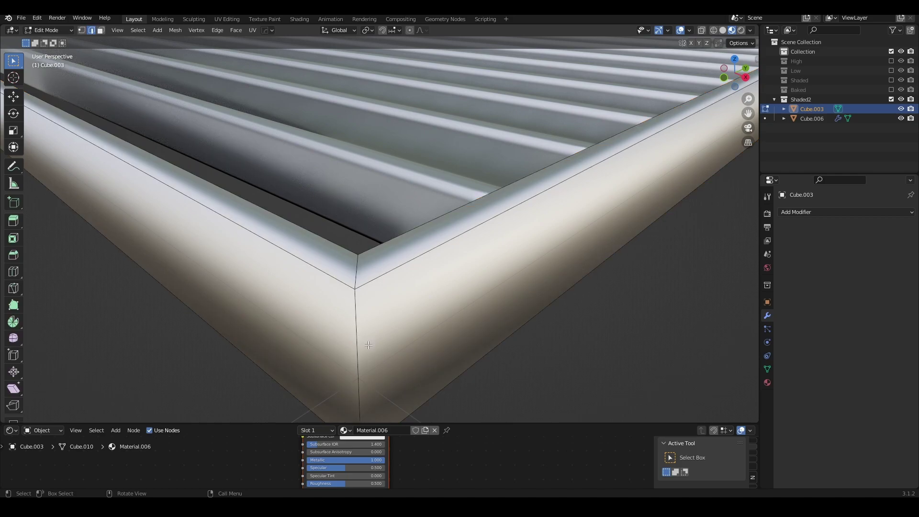
pyautogui.hotkey('ctrl', 'r')
pyautogui.click(368, 345)
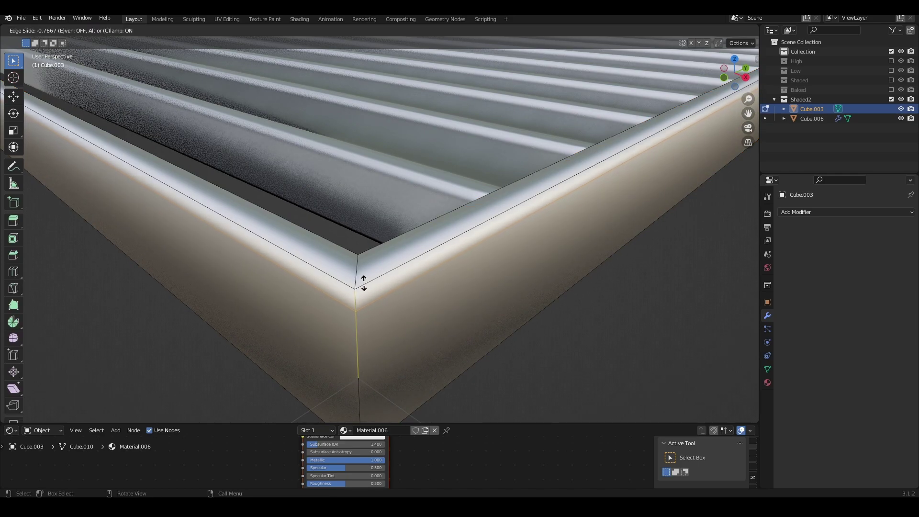
pyautogui.click(378, 299)
pyautogui.hotkey('ctrl', 'r')
pyautogui.click(378, 335)
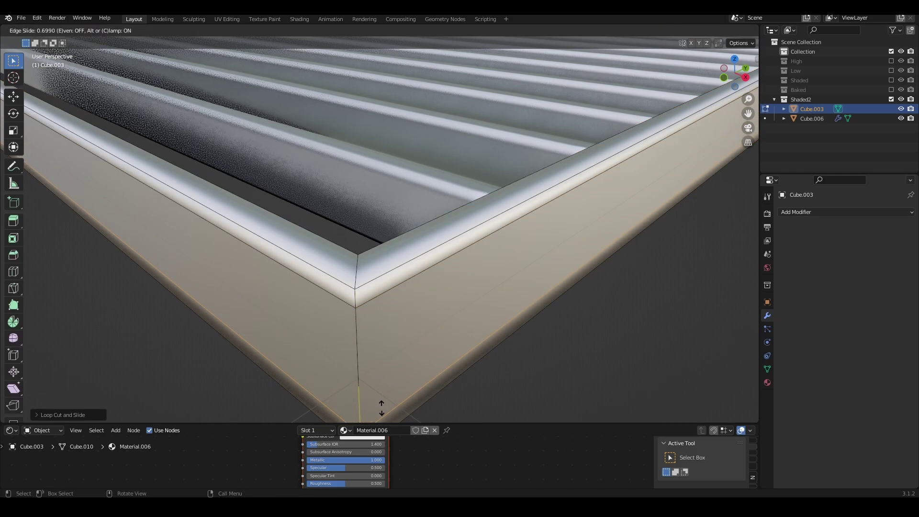
pyautogui.click(383, 43)
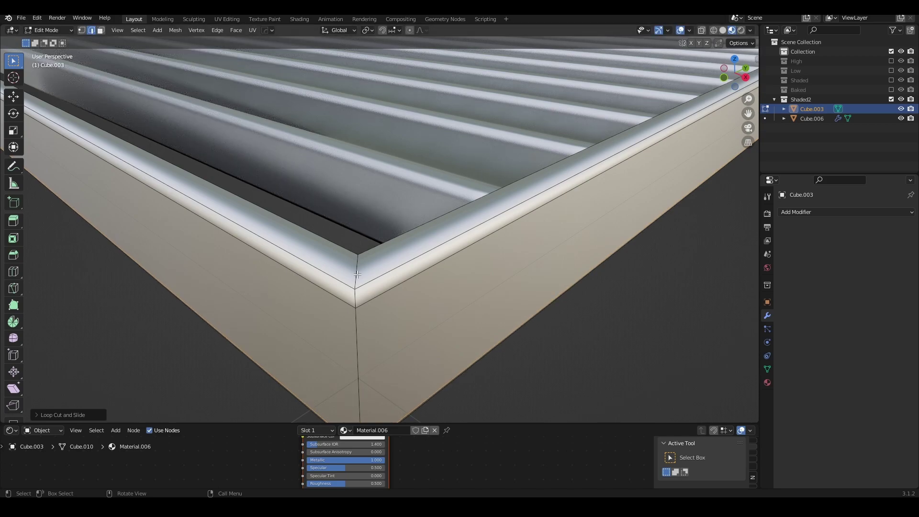
# Step: Select the face loop along the frame's top rim and begin an inset
pyautogui.press('3')
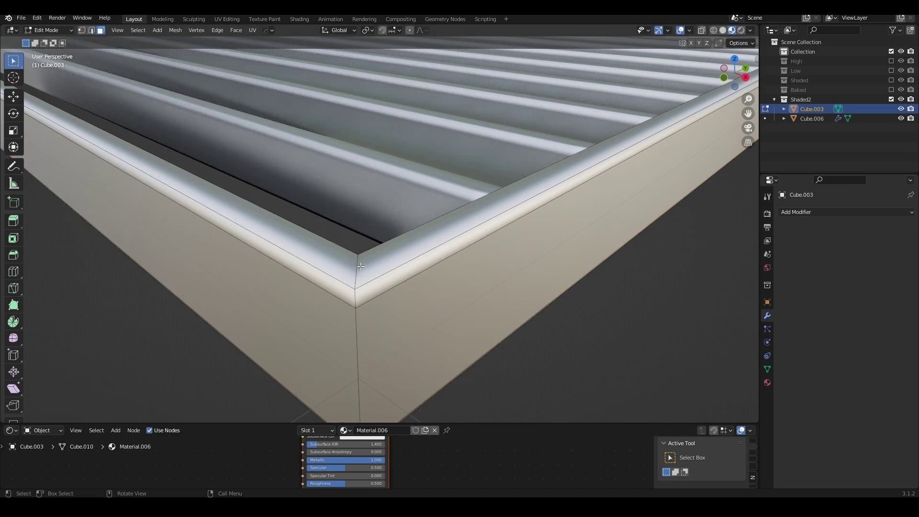
pyautogui.keyDown('alt'); pyautogui.click(360, 267); pyautogui.keyUp('alt')
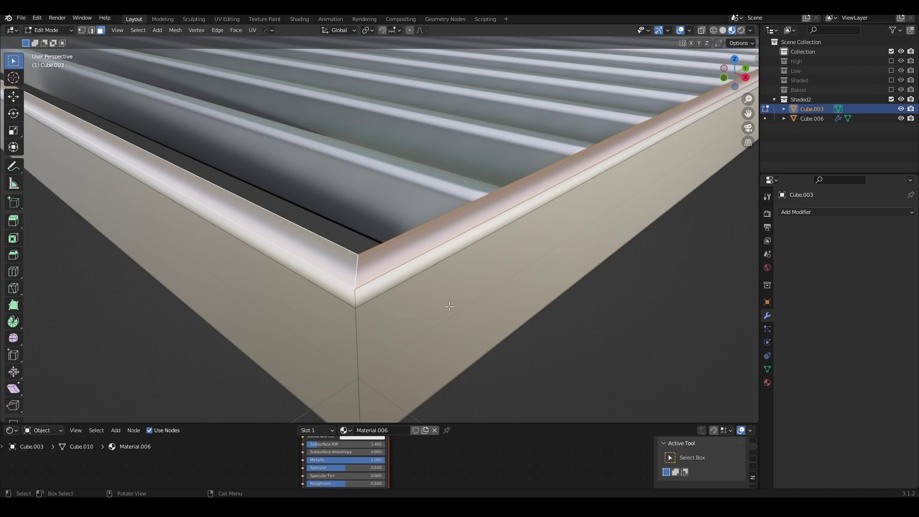
pyautogui.press('i')
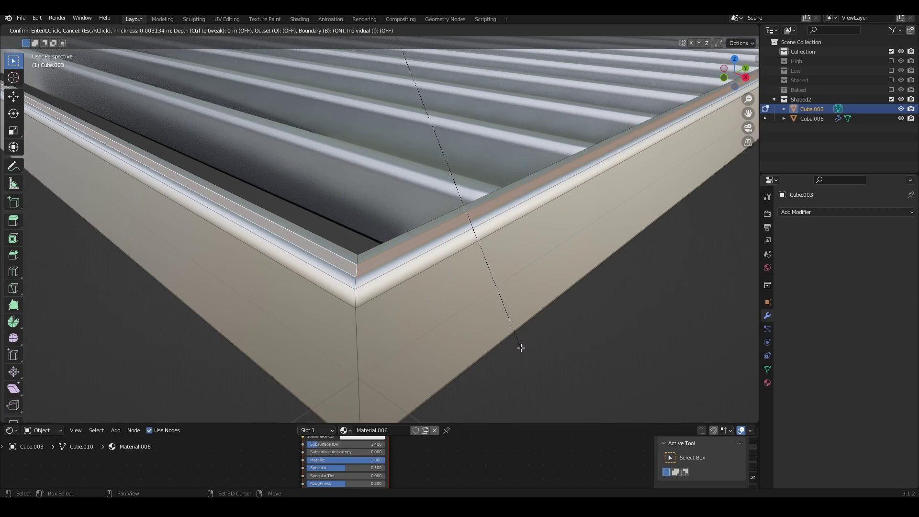
# Step: Confirm the roughly 0.0031 m rim inset, check it in Object Mode, then return to Edit Mode
pyautogui.click(522, 348)
pyautogui.scroll(-3, 484, 268)
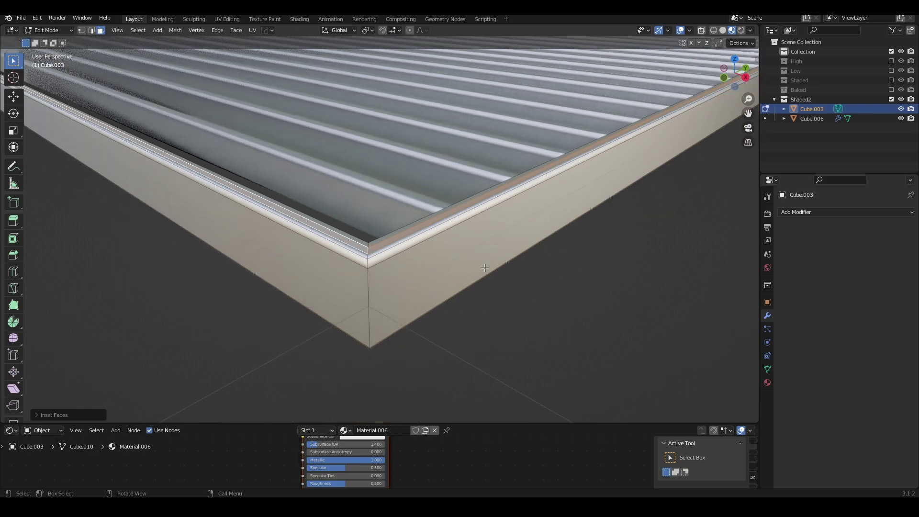
pyautogui.scroll(-2, 384, 253)
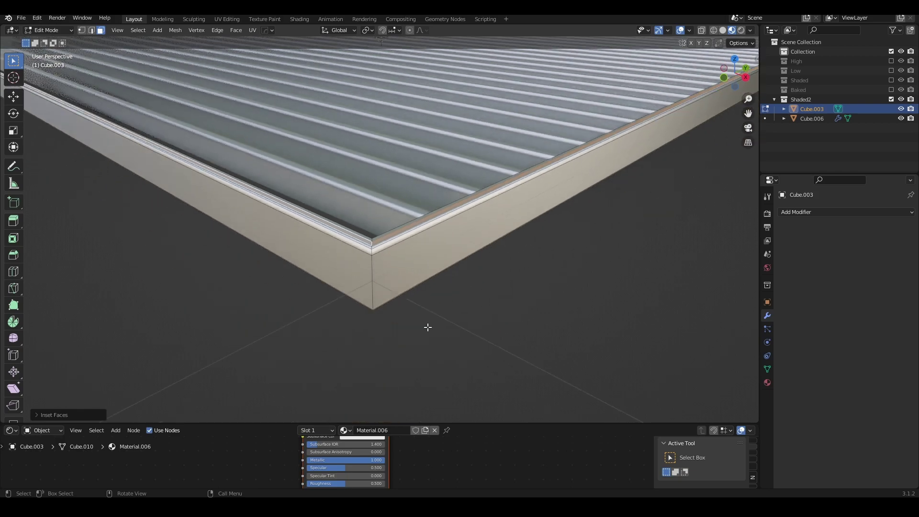
pyautogui.scroll(-2, 426, 324)
pyautogui.scroll(2, 399, 188)
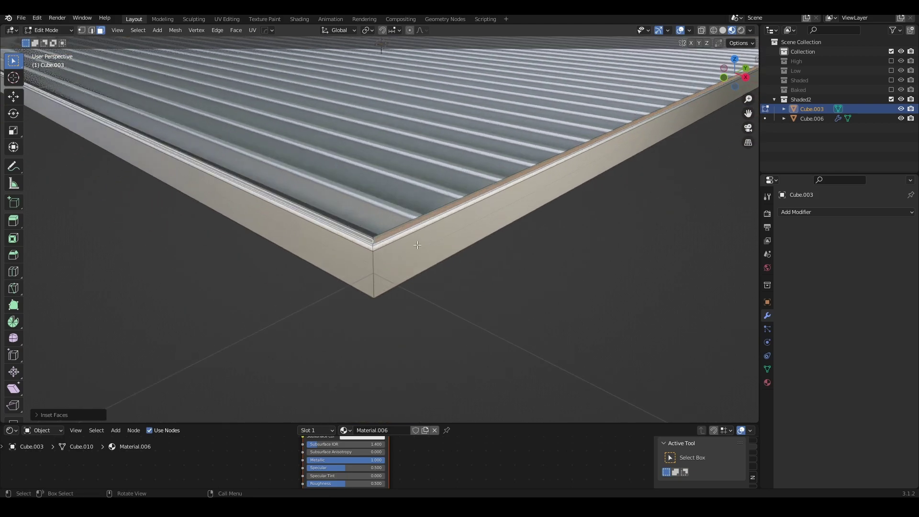
pyautogui.press('Tab')
pyautogui.scroll(2, 393, 288)
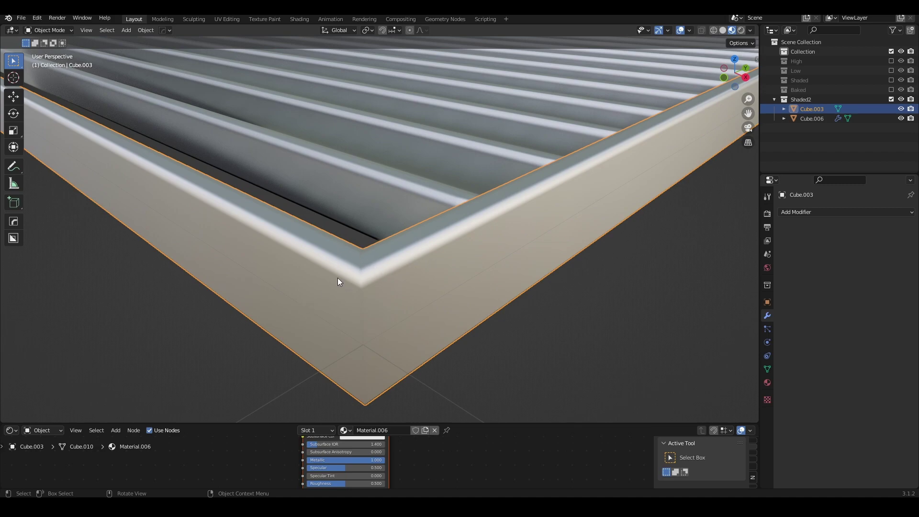
pyautogui.scroll(-3, 445, 266)
pyautogui.press('Tab')
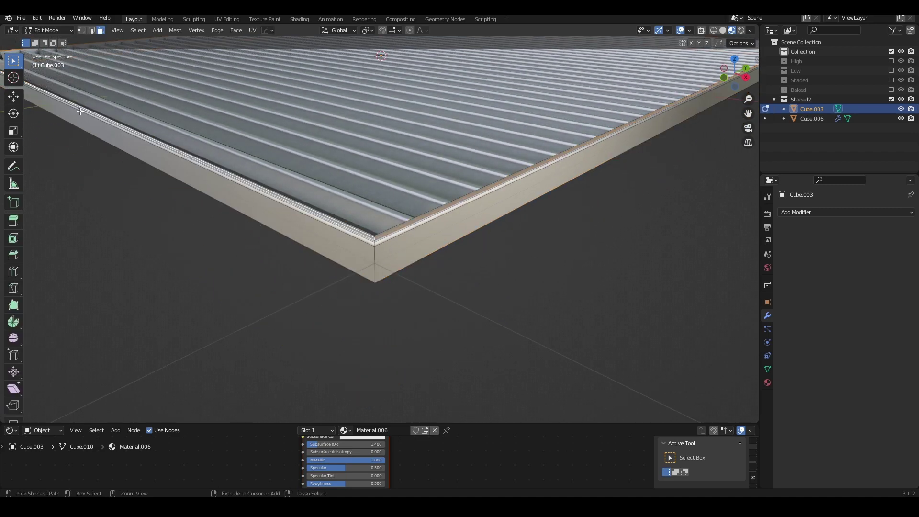
# Step: Add two support loops close to the frame's outer side edges
pyautogui.hotkey('ctrl', 'r')
pyautogui.click(54, 103)
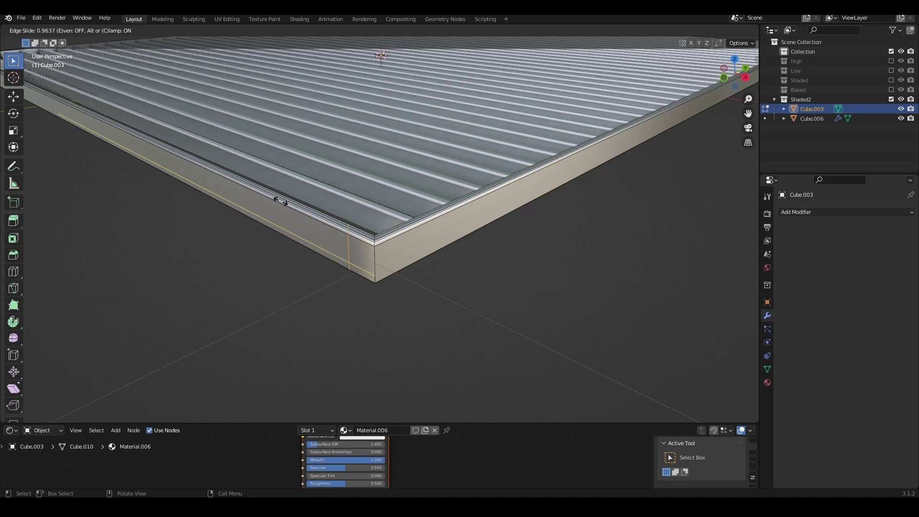
pyautogui.click(348, 233)
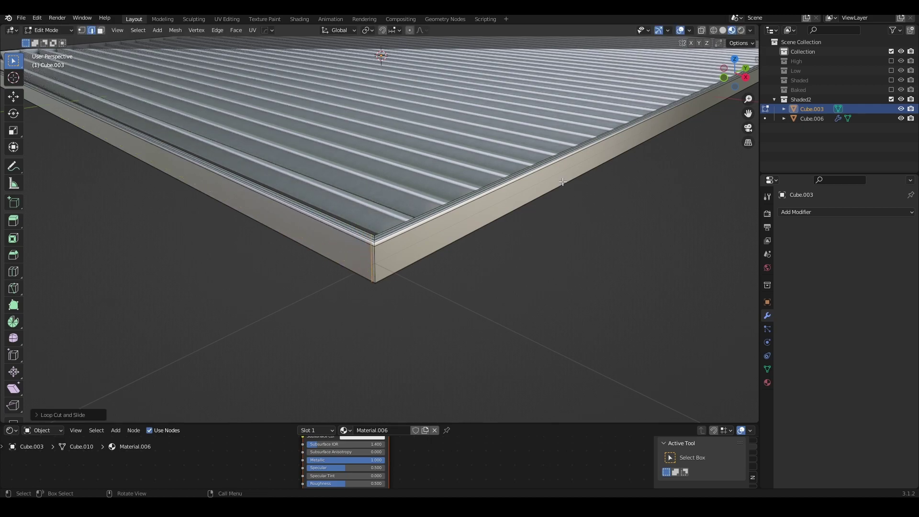
pyautogui.hotkey('ctrl', 'r')
pyautogui.click(572, 167)
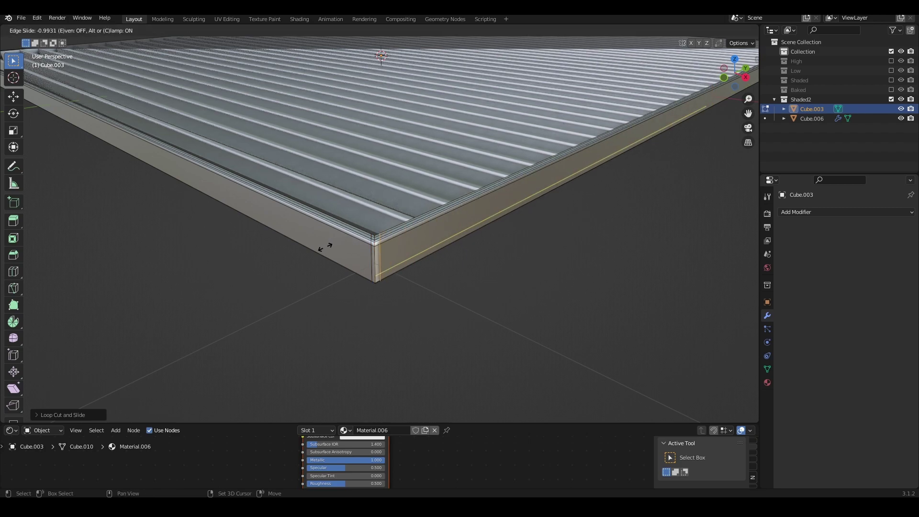
pyautogui.click(323, 247)
# Step: Check the smoothing, then edge-slide a loop toward the frame corner
pyautogui.press('Tab')
pyautogui.scroll(3, 400, 240)
pyautogui.scroll(2, 401, 240)
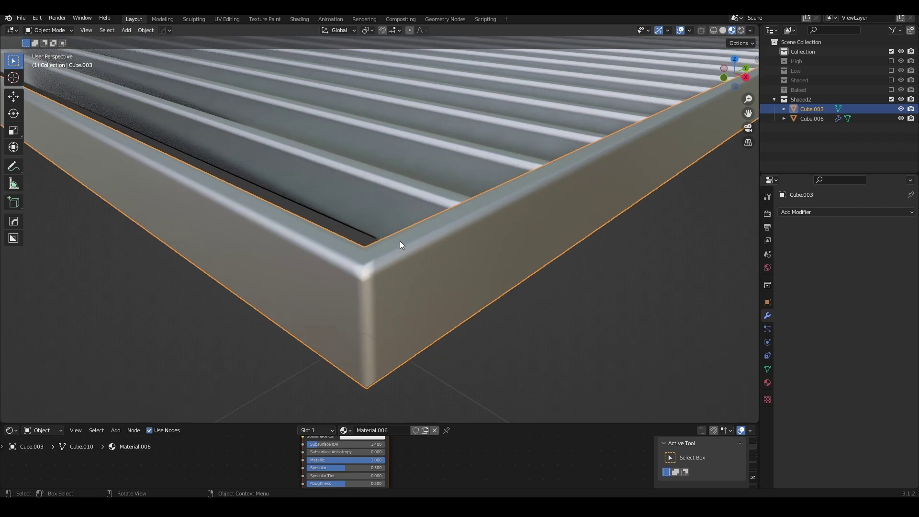
pyautogui.scroll(2, 354, 320)
pyautogui.press('Tab')
pyautogui.press('g')
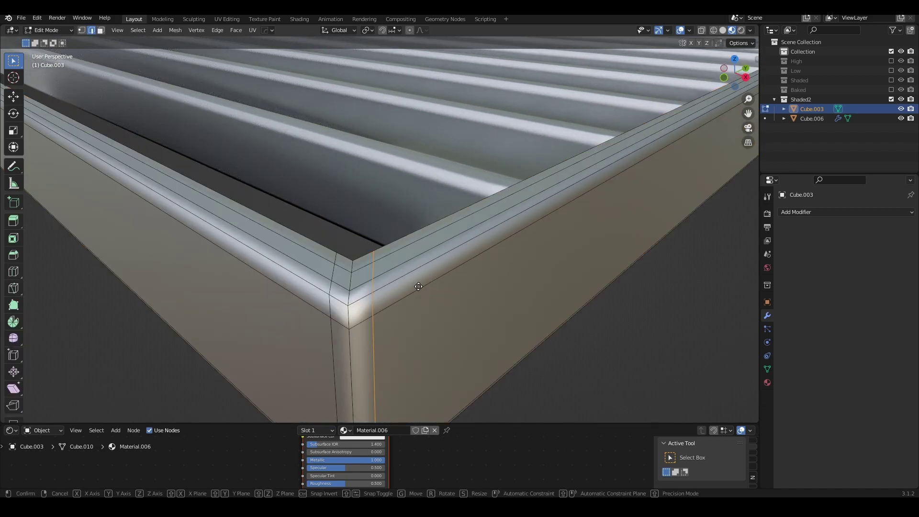
pyautogui.press('g')
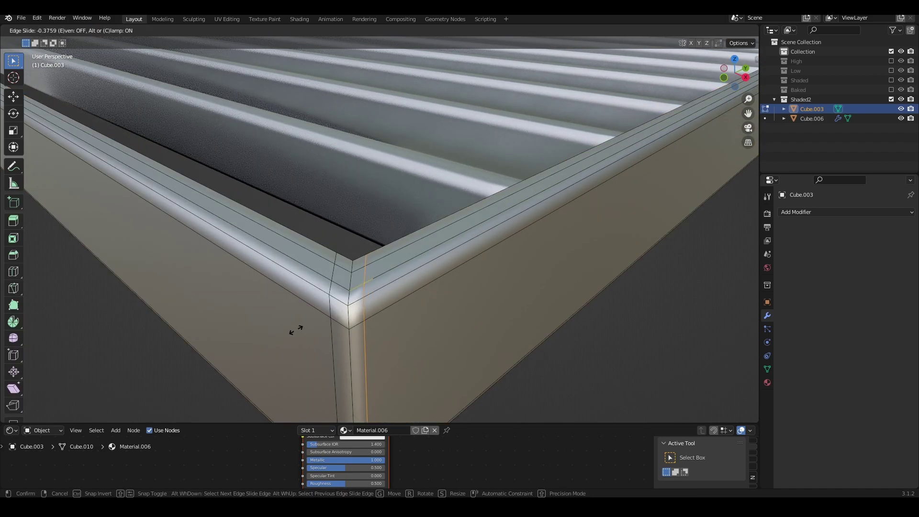
pyautogui.click(293, 329)
# Step: Inspect the tightened frame corner in Object Mode by orbiting and zooming
pyautogui.press('Tab')
pyautogui.scroll(-2, 426, 278)
pyautogui.scroll(-3, 426, 254)
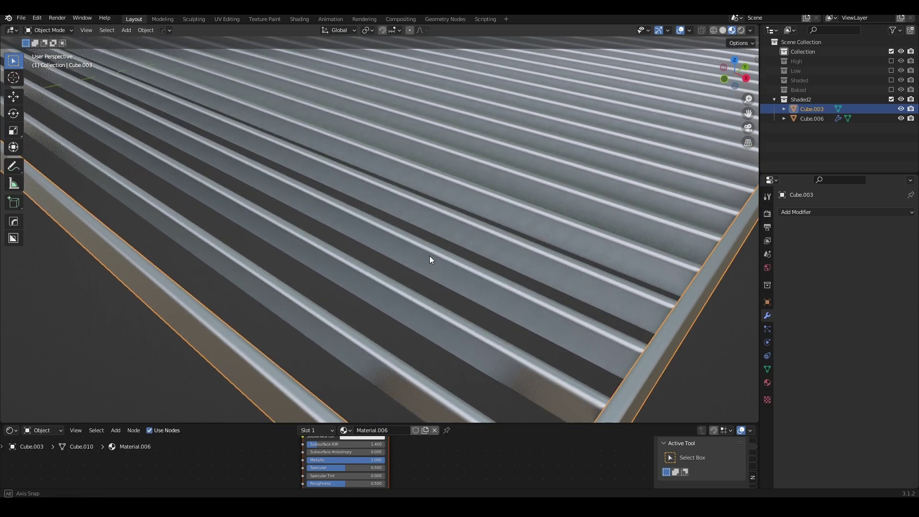
pyautogui.moveTo(429, 255)
pyautogui.mouseDown(button='middle')
pyautogui.moveTo(458, 283)
pyautogui.moveTo(477, 180)
pyautogui.mouseUp(button='middle')
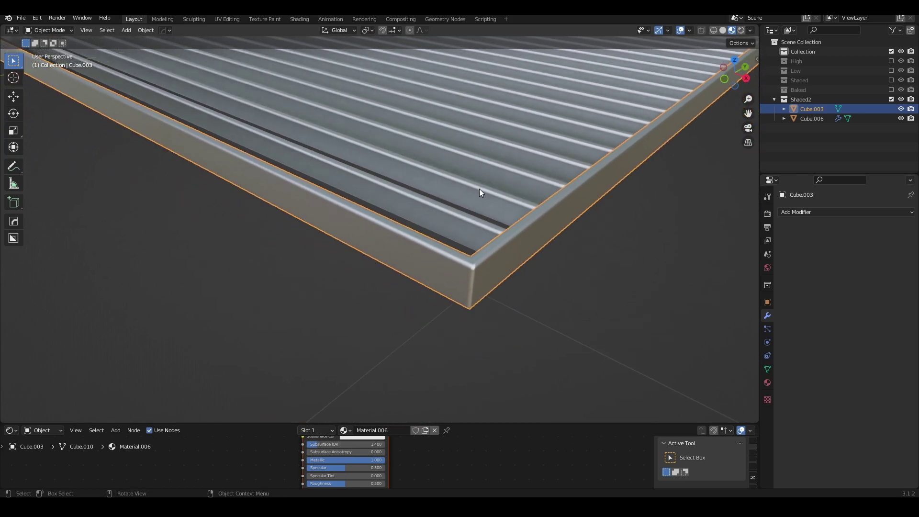
pyautogui.scroll(3, 478, 189)
pyautogui.scroll(1, 435, 226)
pyautogui.scroll(-1, 400, 241)
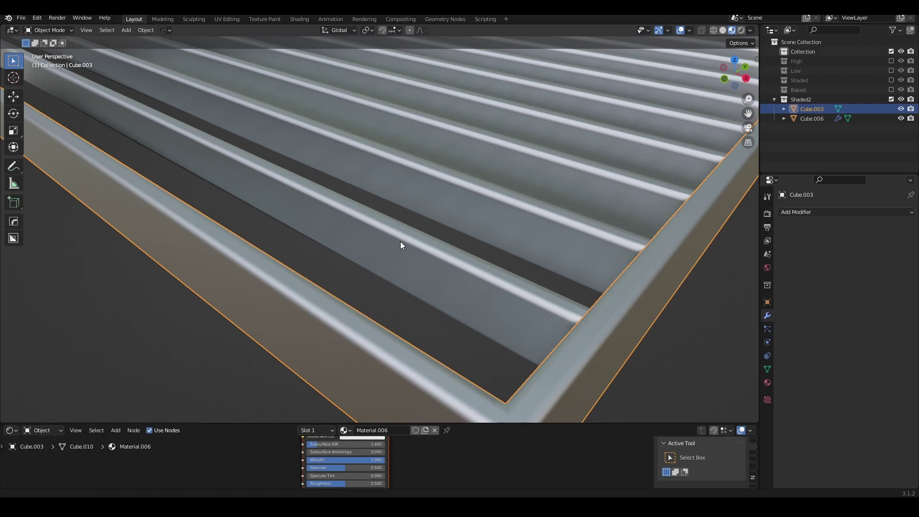
pyautogui.scroll(-2, 402, 237)
pyautogui.scroll(-2, 411, 251)
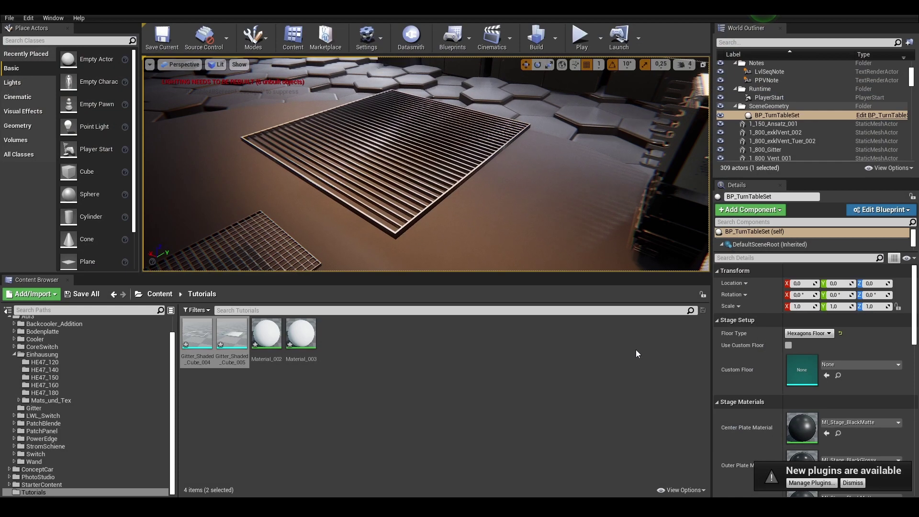
pyautogui.scroll(3, 401, 194)
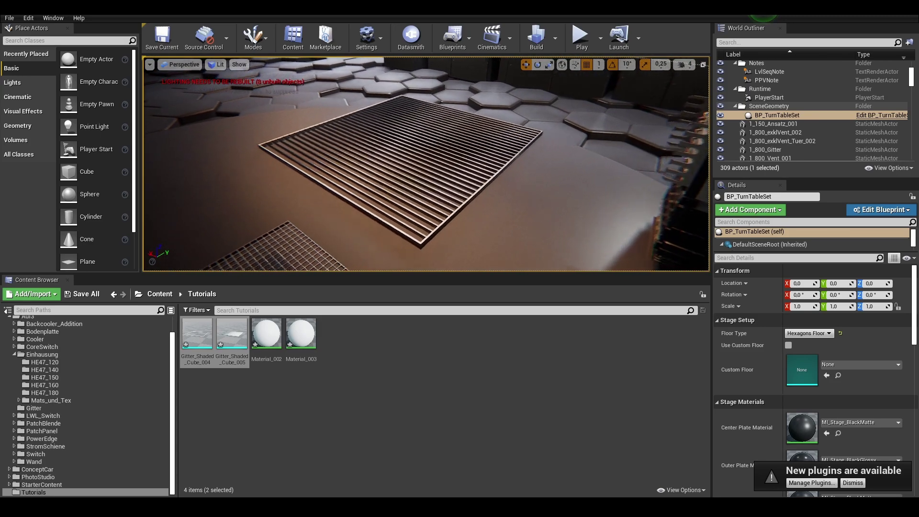
pyautogui.scroll(5, 454, 193)
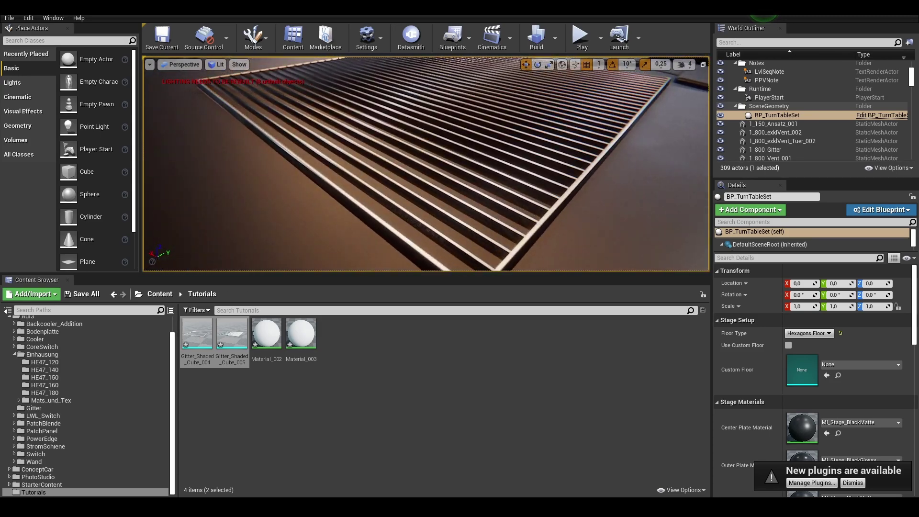
pyautogui.scroll(-3, 485, 190)
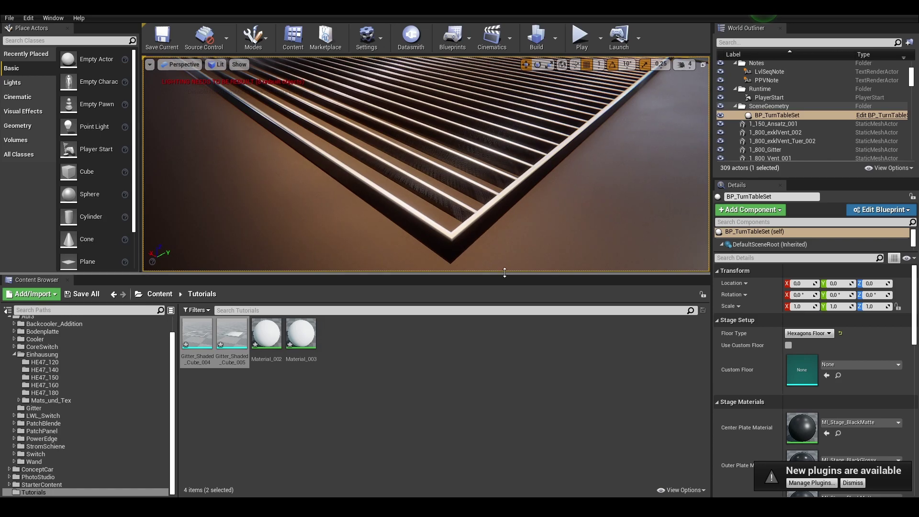
pyautogui.moveTo(500, 273); pyautogui.dragTo(508, 481)
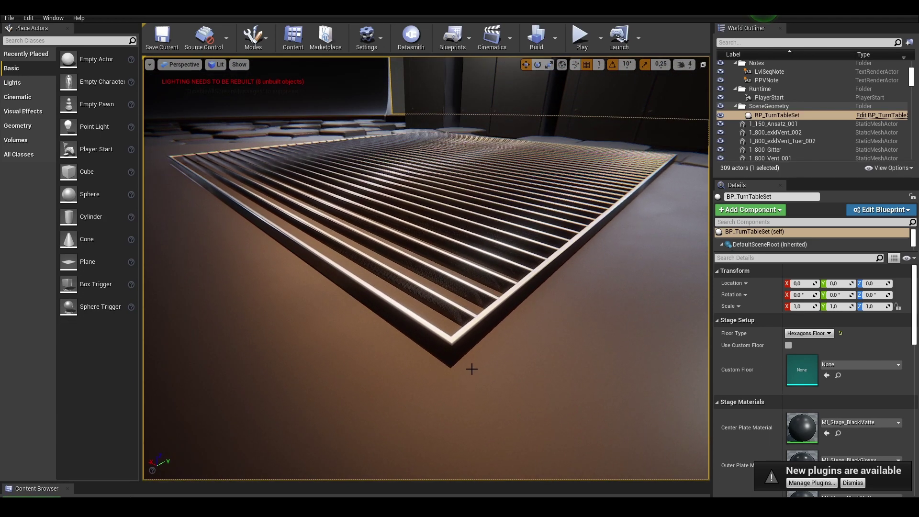
pyautogui.moveTo(466, 382); pyautogui.dragTo(465, 315)
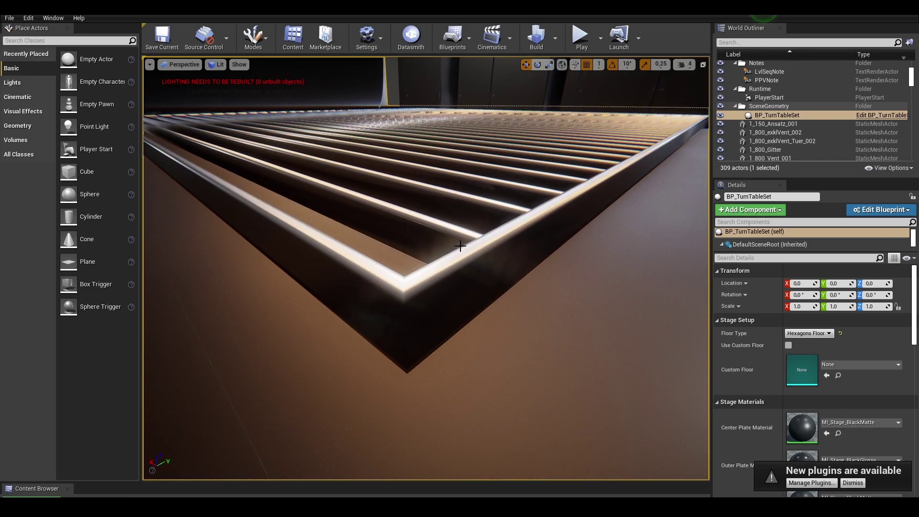
pyautogui.moveTo(471, 260)
pyautogui.mouseDown()
pyautogui.moveTo(466, 249)
pyautogui.moveTo(455, 260)
pyautogui.mouseUp()
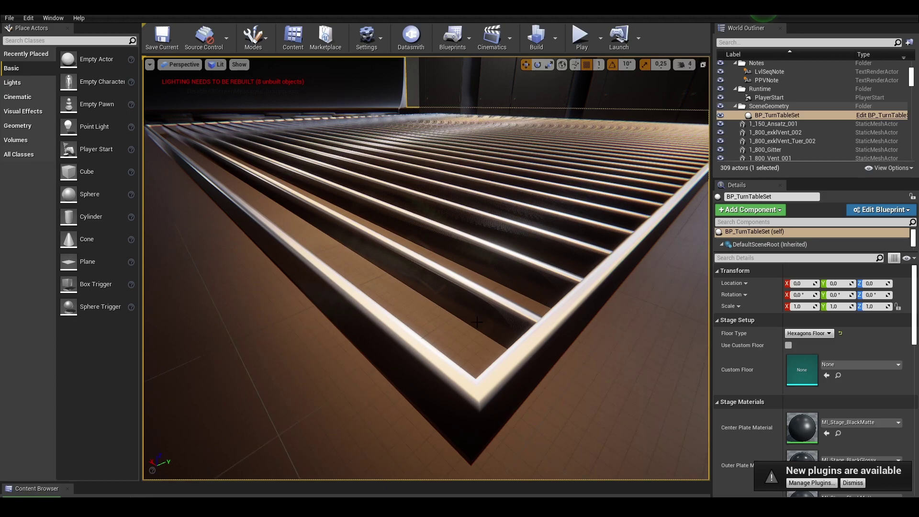
pyautogui.press('f')
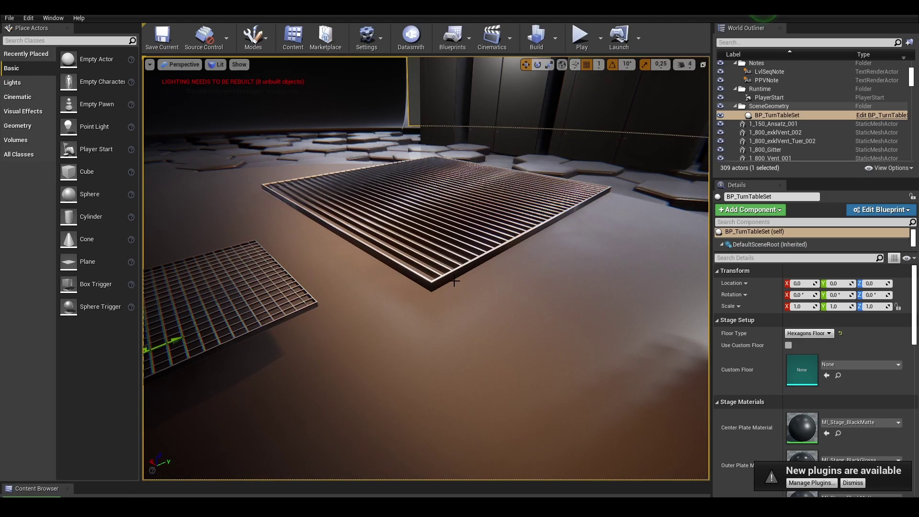
pyautogui.moveTo(467, 364); pyautogui.dragTo(445, 357)
pyautogui.moveTo(431, 249); pyautogui.dragTo(443, 248)
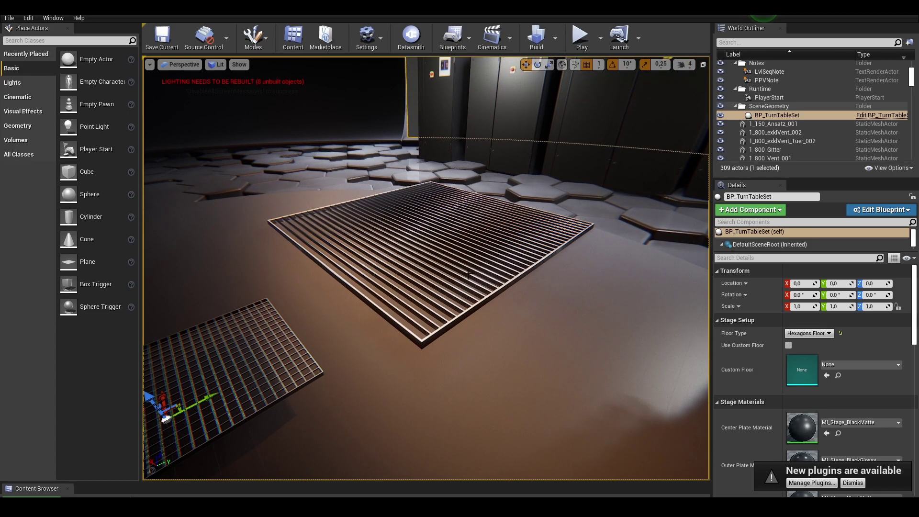
pyautogui.moveTo(444, 306)
pyautogui.mouseDown()
pyautogui.moveTo(444, 229)
pyautogui.moveTo(444, 258)
pyautogui.mouseUp()
pyautogui.moveTo(408, 287); pyautogui.dragTo(408, 298)
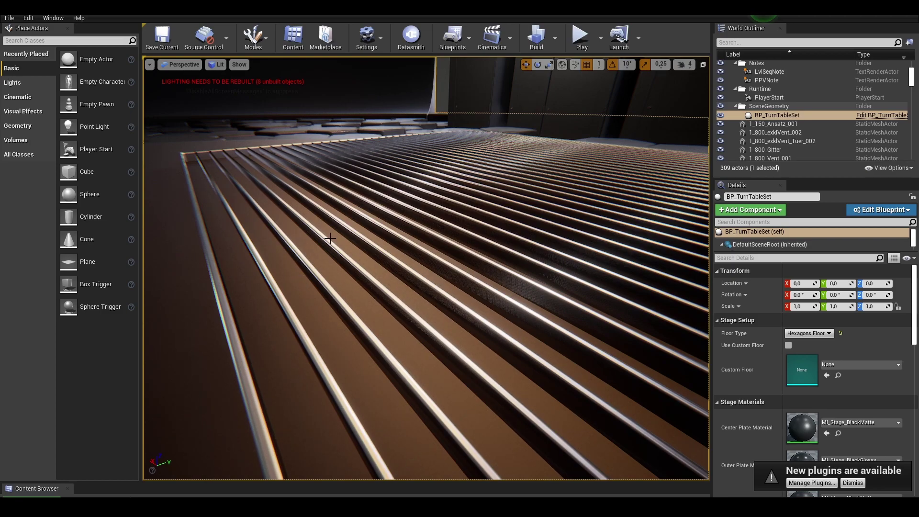
pyautogui.scroll(-10, 290, 250)
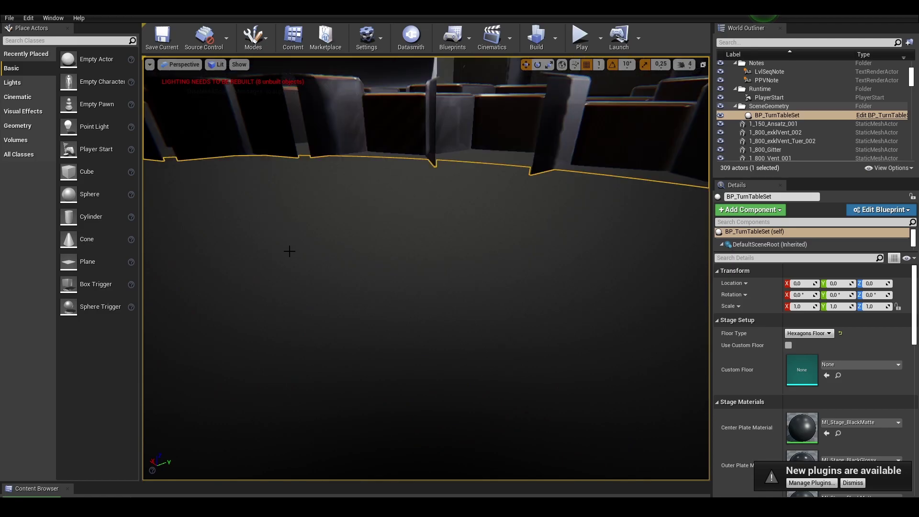
pyautogui.scroll(10, 289, 250)
pyautogui.scroll(2, 426, 268)
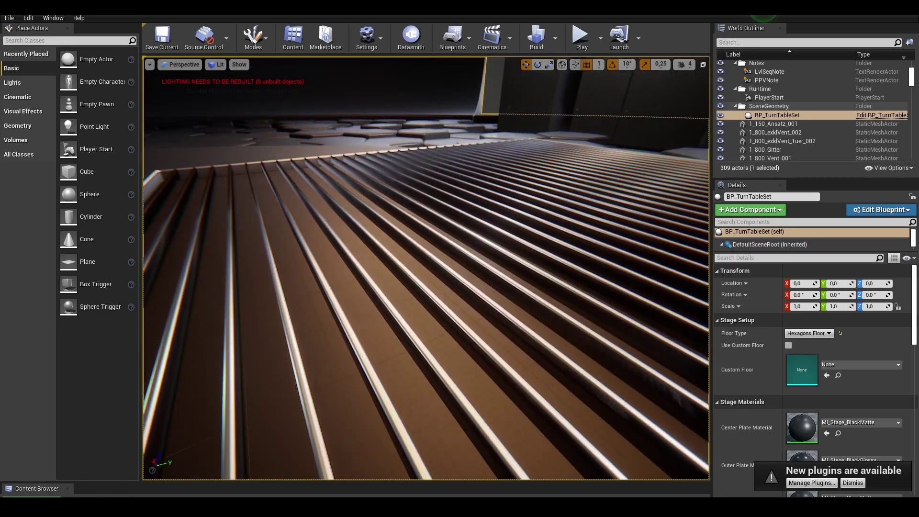
pyautogui.scroll(2, 425, 268)
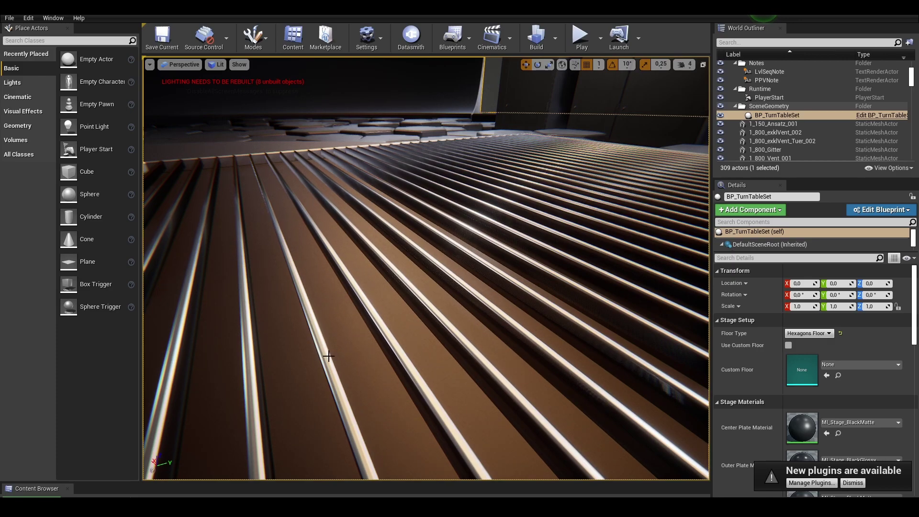
pyautogui.scroll(-5, 471, 184)
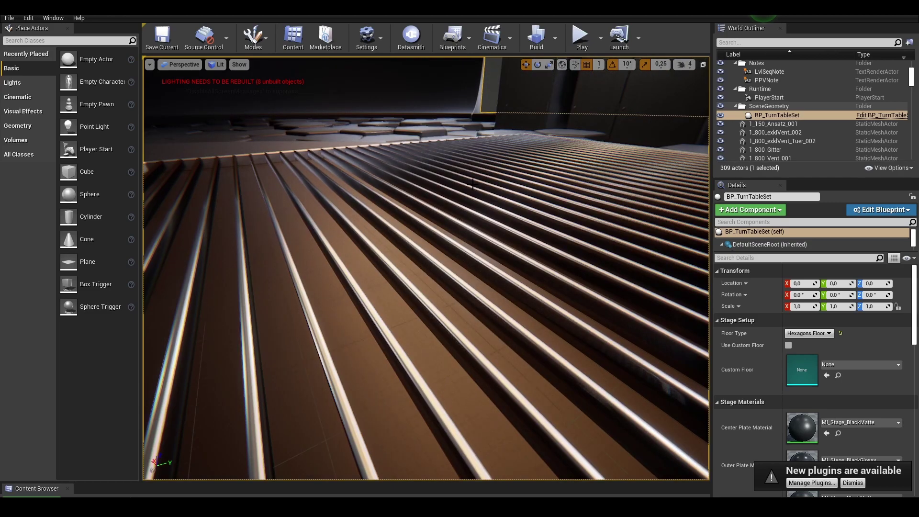
pyautogui.scroll(2, 473, 183)
pyautogui.scroll(2, 473, 183)
pyautogui.scroll(-2, 425, 268)
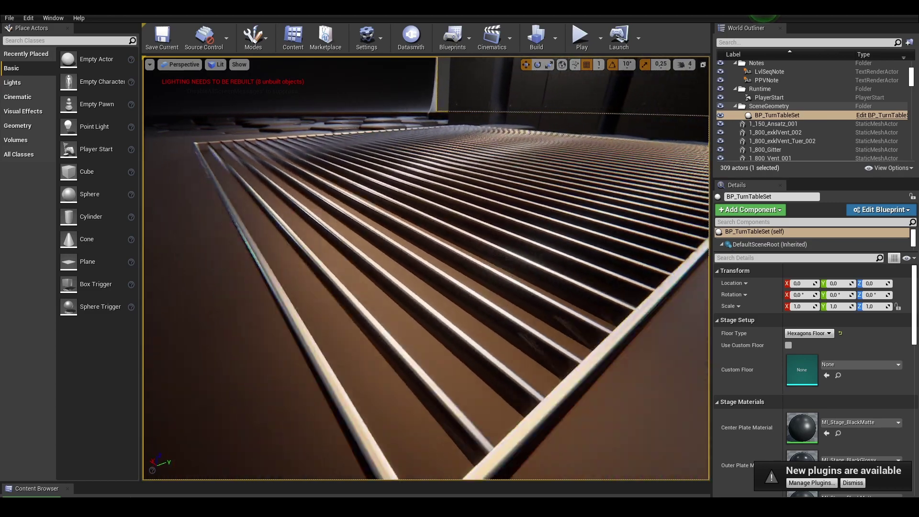
pyautogui.scroll(-2, 425, 268)
pyautogui.scroll(-1, 426, 268)
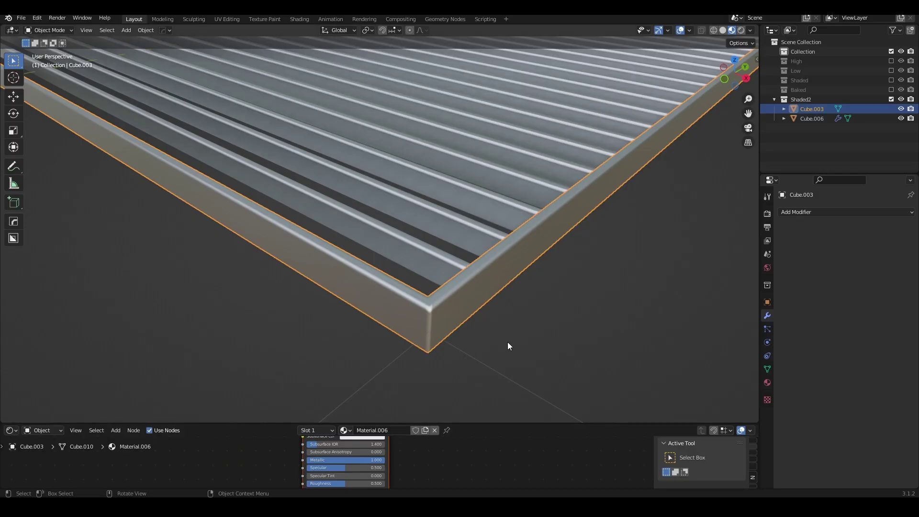
# Step: Add a new cube mesh to the scene as a bevel test object
pyautogui.scroll(-10, 507, 342)
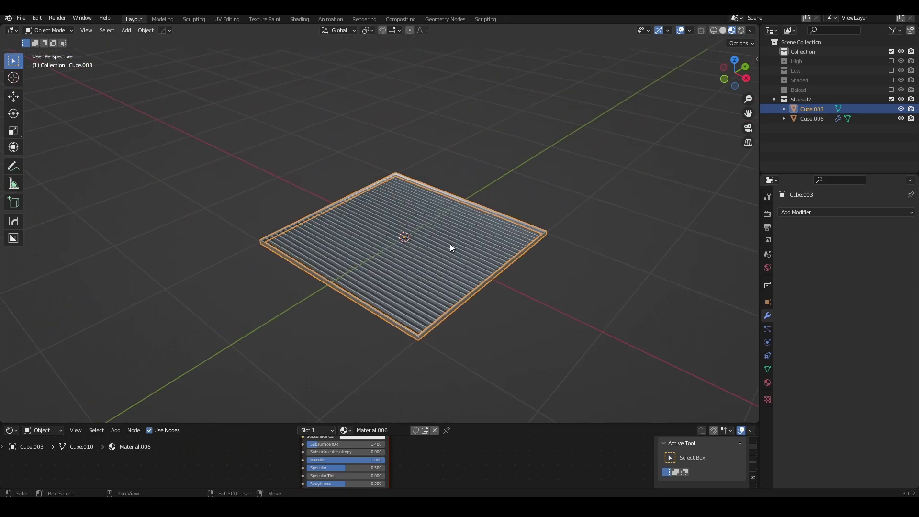
pyautogui.hotkey('shift', 'a')
pyautogui.click(485, 253)
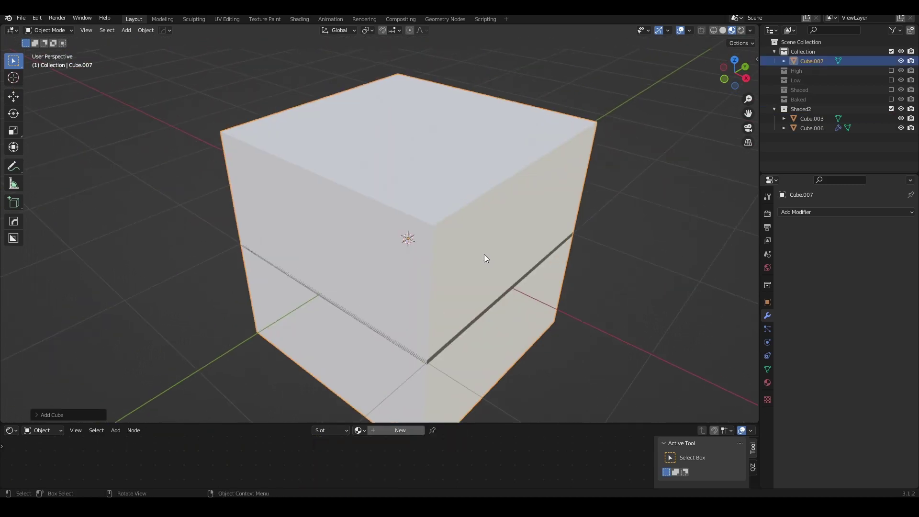
pyautogui.moveTo(484, 254); pyautogui.dragTo(490, 246, button='middle')
pyautogui.scroll(-2, 491, 246)
# Step: Shade the test cube smooth and switch the viewport to solid shading
pyautogui.rightClick(459, 205)
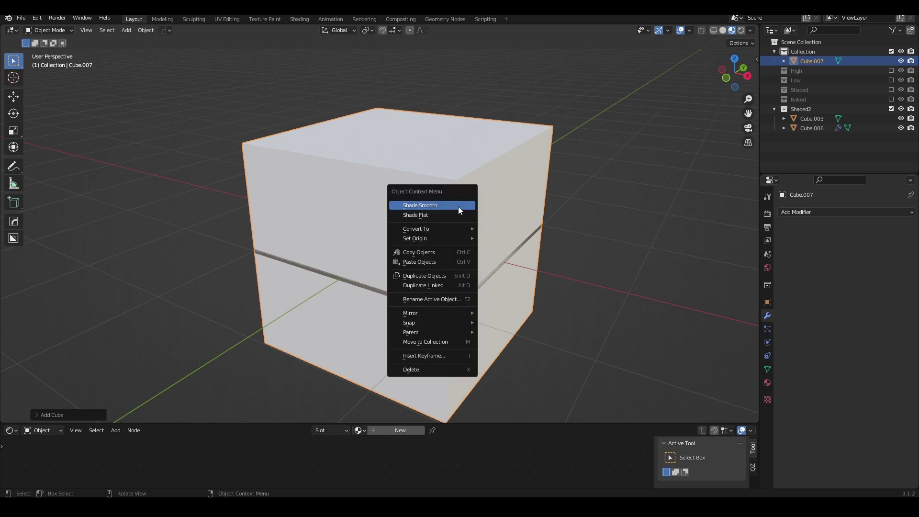
pyautogui.click(438, 207)
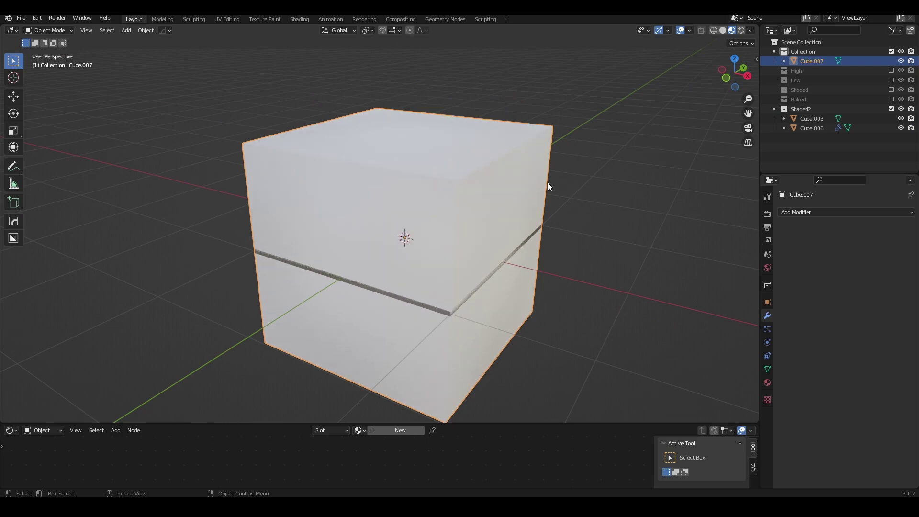
pyautogui.click(722, 30)
pyautogui.moveTo(493, 208)
pyautogui.mouseDown(button='middle')
pyautogui.moveTo(473, 223)
pyautogui.moveTo(456, 216)
pyautogui.moveTo(433, 188)
pyautogui.moveTo(449, 167)
pyautogui.moveTo(447, 151)
pyautogui.moveTo(426, 246)
pyautogui.moveTo(398, 209)
pyautogui.moveTo(426, 215)
pyautogui.mouseUp(button='middle')
# Step: Bevel all the test cube's edges with 2 segments at 0.0325 m width
pyautogui.press('Tab')
pyautogui.scroll(3, 425, 215)
pyautogui.scroll(2, 426, 215)
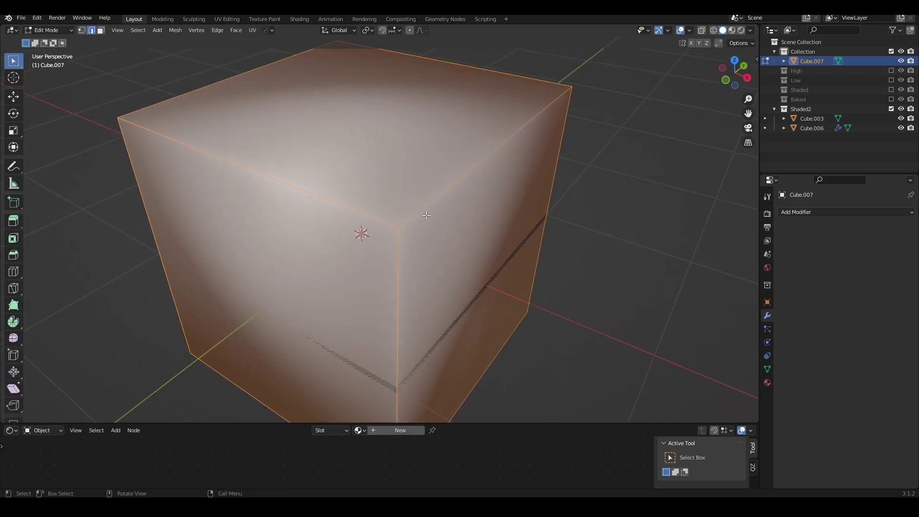
pyautogui.scroll(-2, 425, 215)
pyautogui.press('3')
pyautogui.scroll(3, 506, 269)
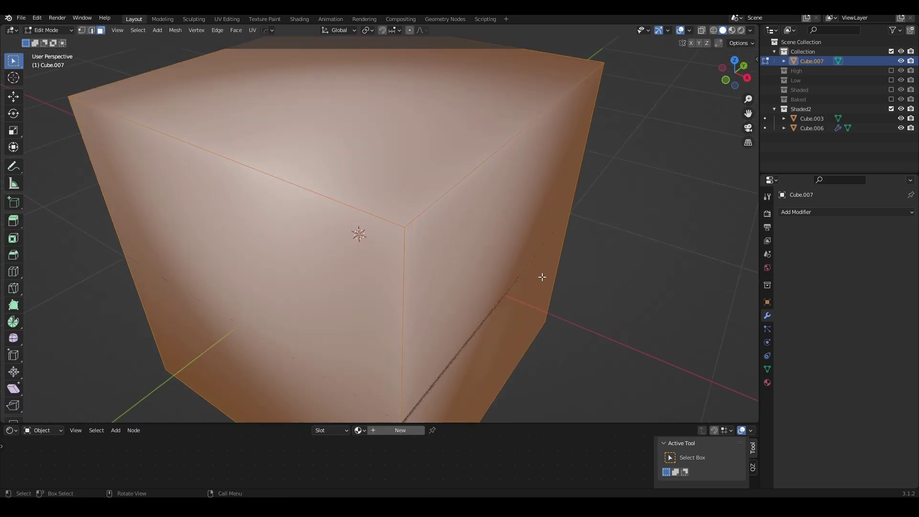
pyautogui.press('i')
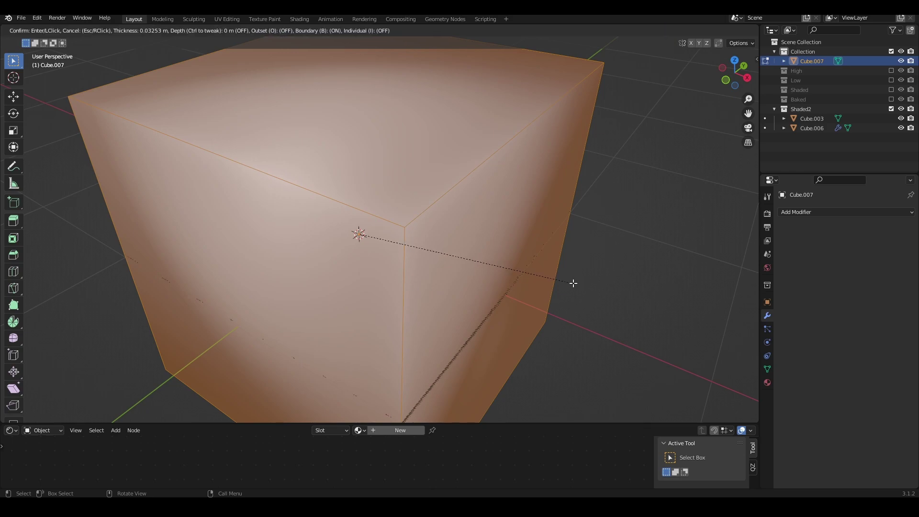
pyautogui.press('Escape')
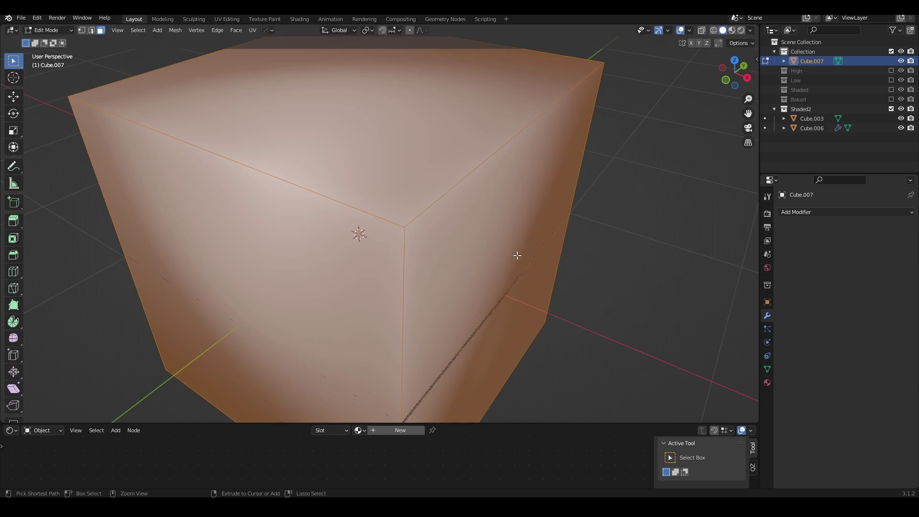
pyautogui.hotkey('ctrl', 'b')
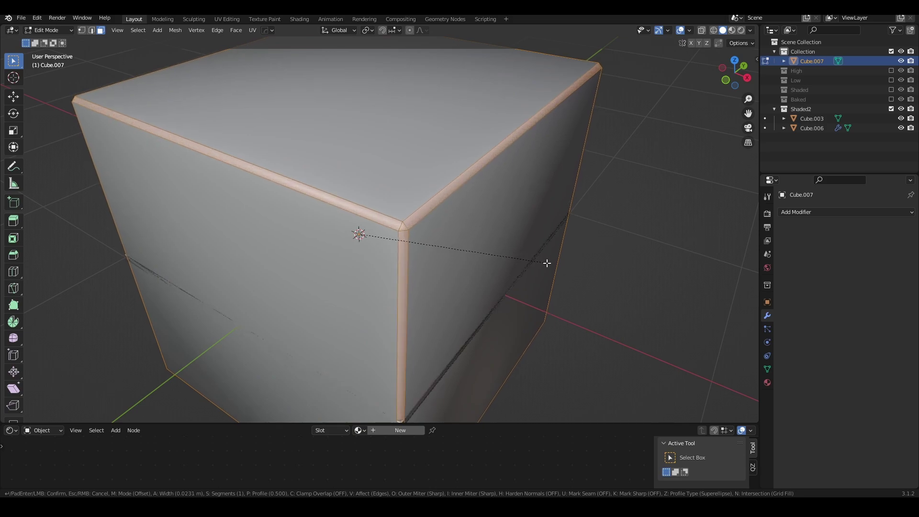
pyautogui.scroll(1, 546, 263)
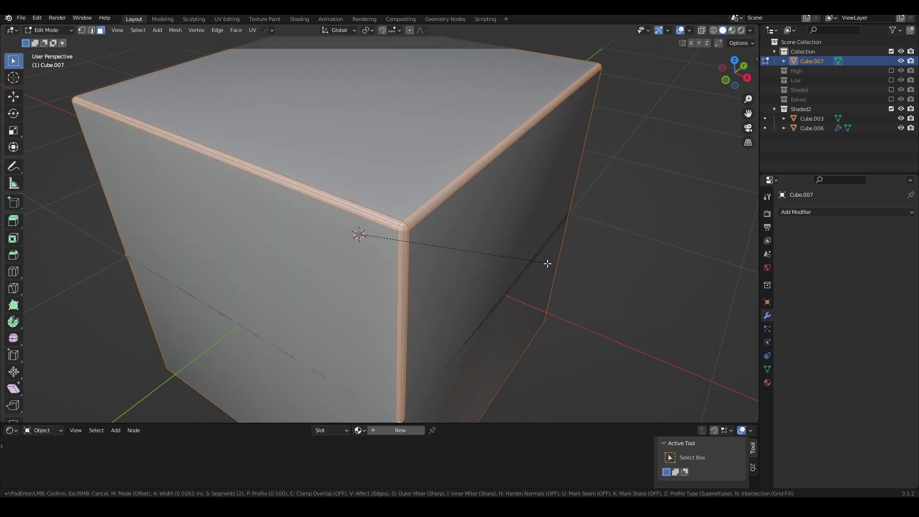
pyautogui.click(548, 263)
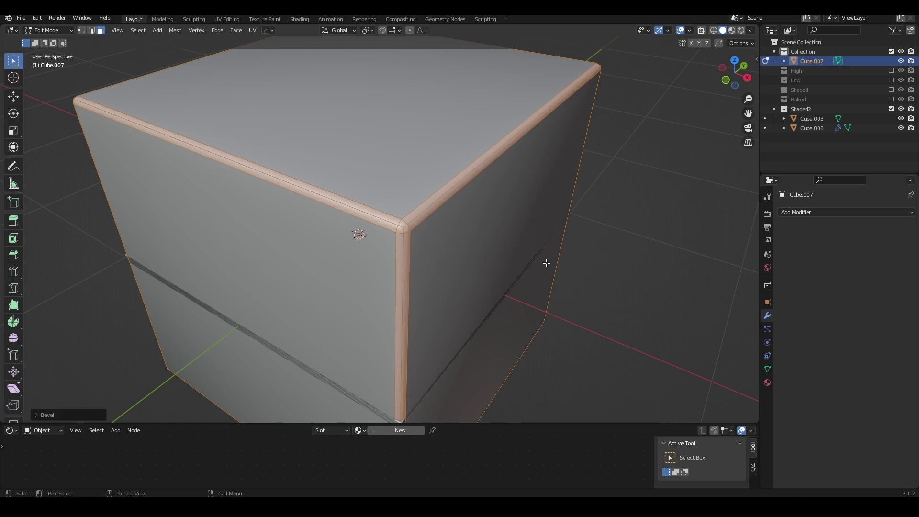
# Step: Set the bevel shape to 1.000 and return to Object Mode to view the cube
pyautogui.click(36, 415)
pyautogui.moveTo(125, 289); pyautogui.dragTo(105, 289)
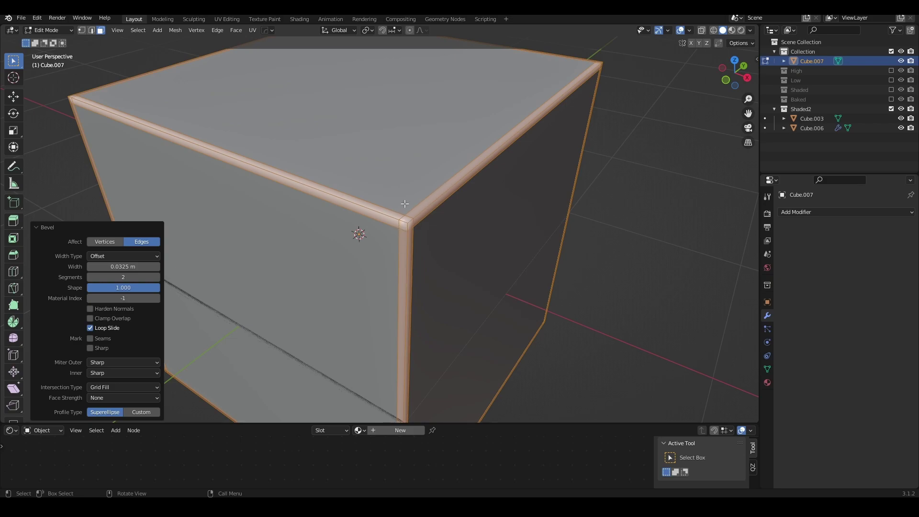
pyautogui.press('Tab')
pyautogui.scroll(-5, 437, 206)
pyautogui.moveTo(441, 208)
pyautogui.mouseDown(button='middle')
pyautogui.moveTo(449, 224)
pyautogui.moveTo(476, 217)
pyautogui.moveTo(381, 218)
pyautogui.moveTo(500, 220)
pyautogui.mouseUp(button='middle')
pyautogui.scroll(-1, 509, 221)
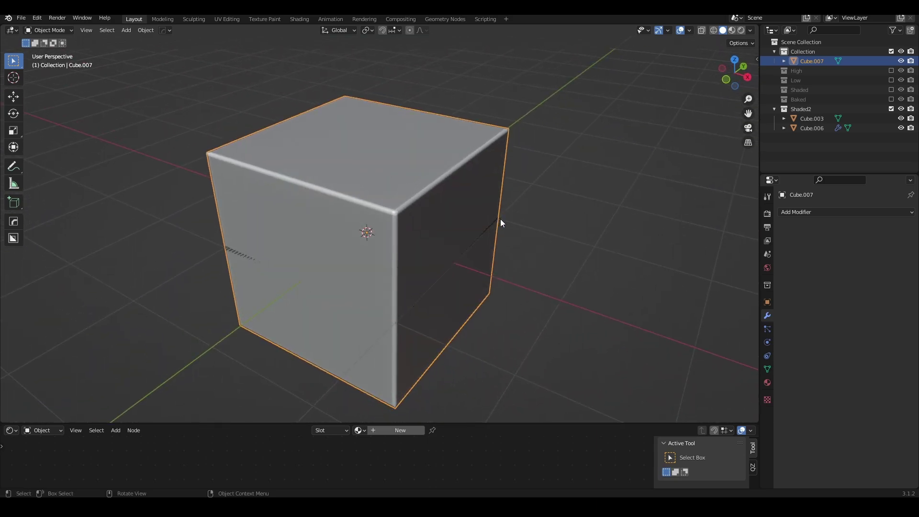
# Step: Add a second, thin 0.00616 m bevel to all of the test cube's edges
pyautogui.scroll(2, 492, 214)
pyautogui.scroll(2, 492, 218)
pyautogui.scroll(2, 426, 206)
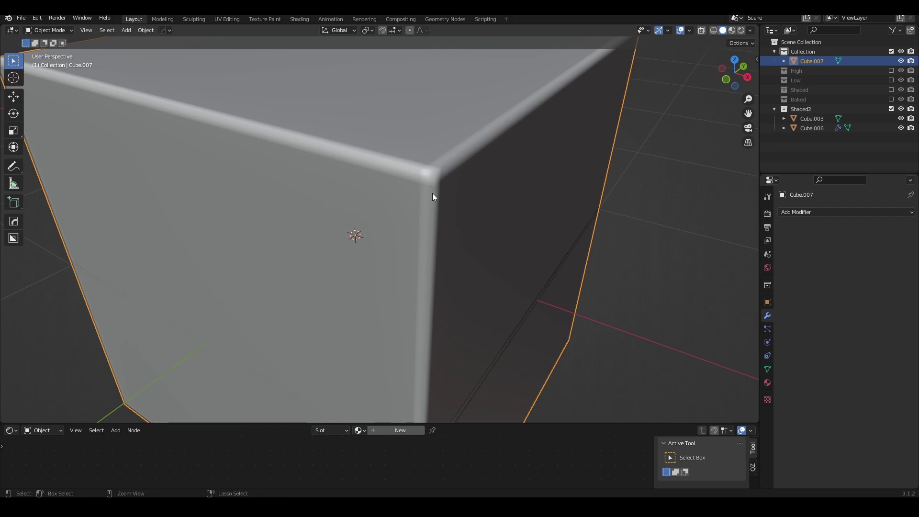
pyautogui.press('Tab')
pyautogui.press('a')
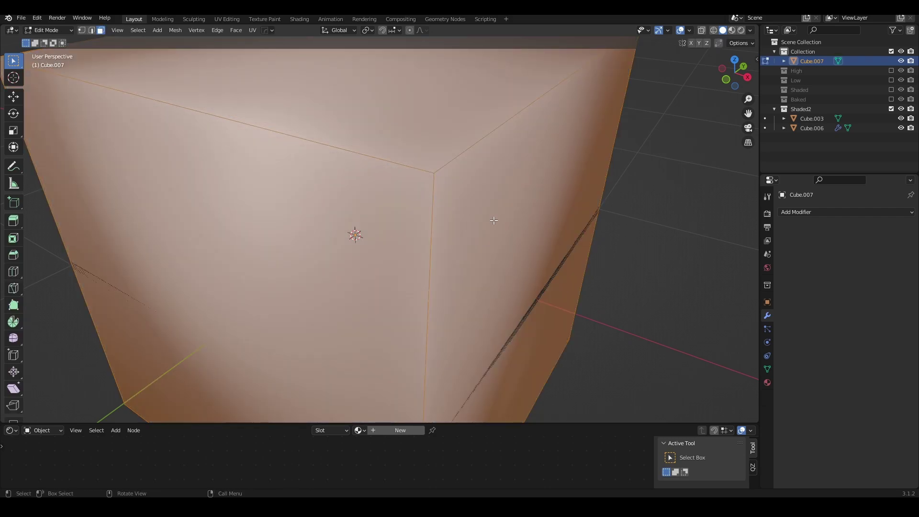
pyautogui.hotkey('ctrl', 'b')
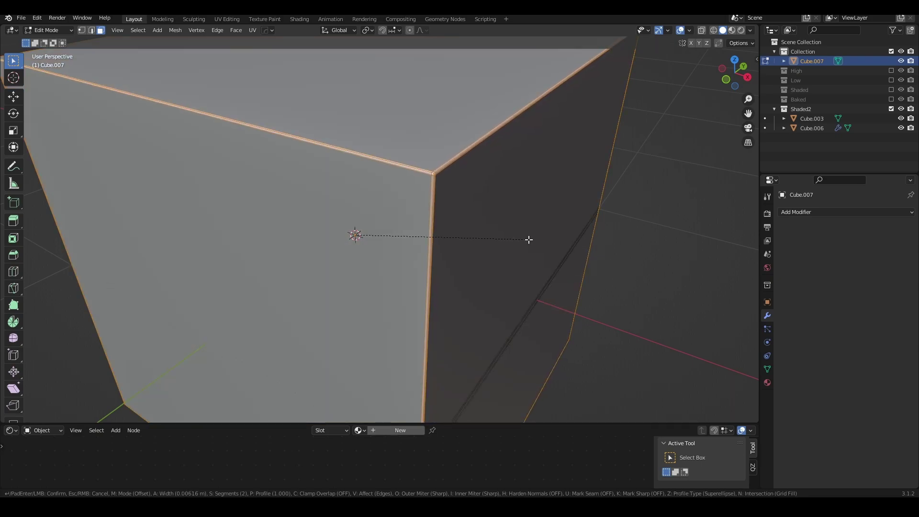
pyautogui.click(529, 239)
pyautogui.press('Tab')
# Step: Orbit and zoom around the test cube to inspect the double bevel
pyautogui.scroll(-3, 433, 185)
pyautogui.moveTo(439, 181)
pyautogui.mouseDown(button='middle')
pyautogui.moveTo(436, 199)
pyautogui.moveTo(525, 201)
pyautogui.moveTo(424, 193)
pyautogui.moveTo(447, 238)
pyautogui.moveTo(468, 221)
pyautogui.moveTo(439, 199)
pyautogui.moveTo(418, 220)
pyautogui.moveTo(428, 201)
pyautogui.mouseUp(button='middle')
pyautogui.scroll(2, 526, 197)
pyautogui.scroll(2, 529, 199)
pyautogui.scroll(-3, 424, 193)
pyautogui.scroll(1, 447, 238)
pyautogui.scroll(-2, 467, 220)
pyautogui.scroll(-1, 458, 223)
pyautogui.scroll(-2, 453, 224)
pyautogui.scroll(-1, 465, 246)
pyautogui.scroll(2, 442, 211)
pyautogui.scroll(-2, 409, 198)
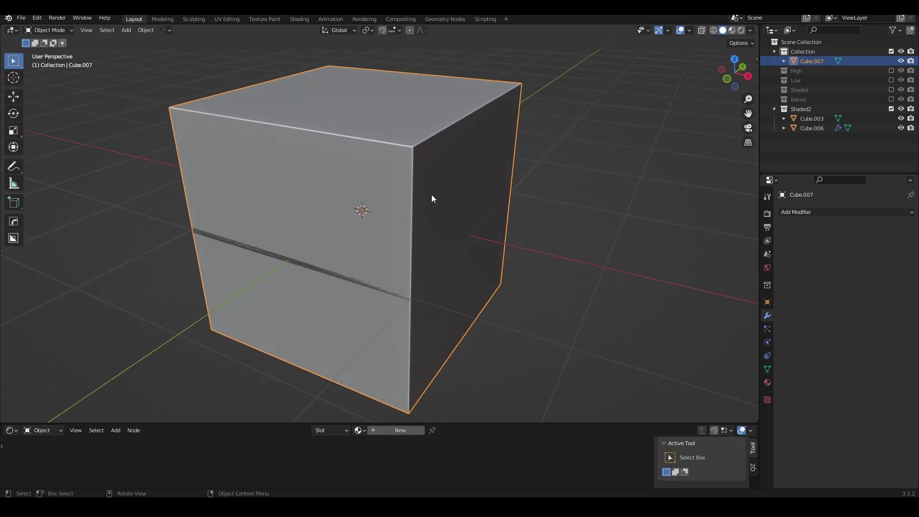
pyautogui.moveTo(485, 140); pyautogui.dragTo(455, 179, button='middle')
pyautogui.scroll(4, 450, 177)
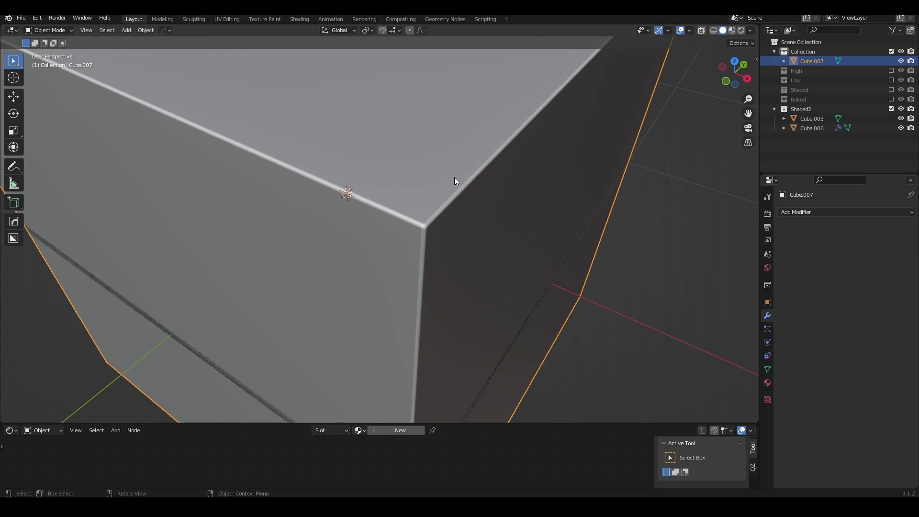
pyautogui.scroll(-2, 455, 228)
pyautogui.scroll(-5, 407, 201)
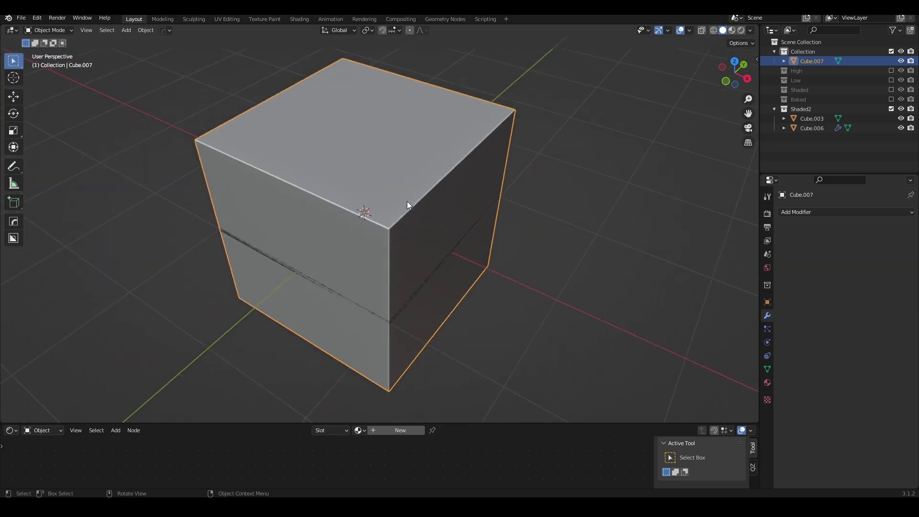
pyautogui.moveTo(407, 201)
pyautogui.mouseDown(button='middle')
pyautogui.moveTo(447, 165)
pyautogui.moveTo(424, 189)
pyautogui.moveTo(463, 191)
pyautogui.mouseUp(button='middle')
pyautogui.scroll(2, 424, 189)
pyautogui.scroll(2, 464, 192)
# Step: Delete test cube Cube.007, leaving only the grate's Cube.003 and Cube.006
pyautogui.press('x')
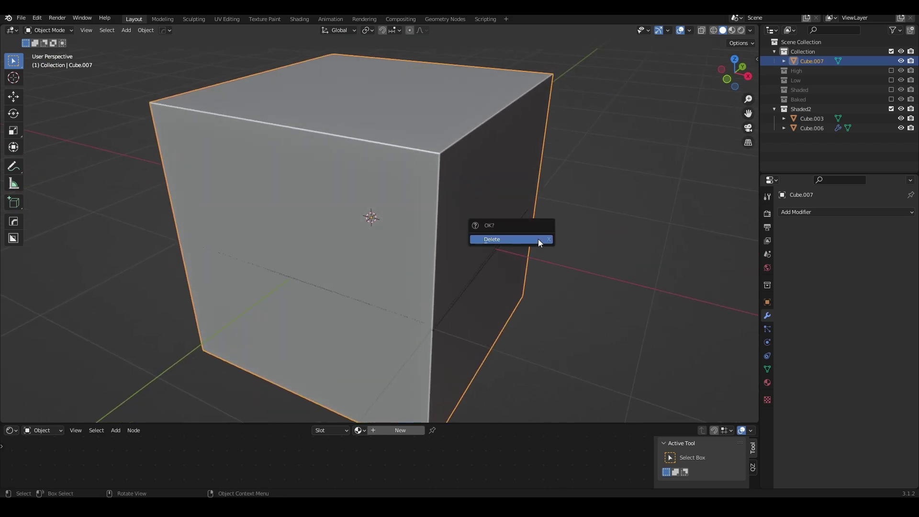
pyautogui.click(538, 239)
pyautogui.scroll(4, 499, 223)
pyautogui.scroll(4, 478, 182)
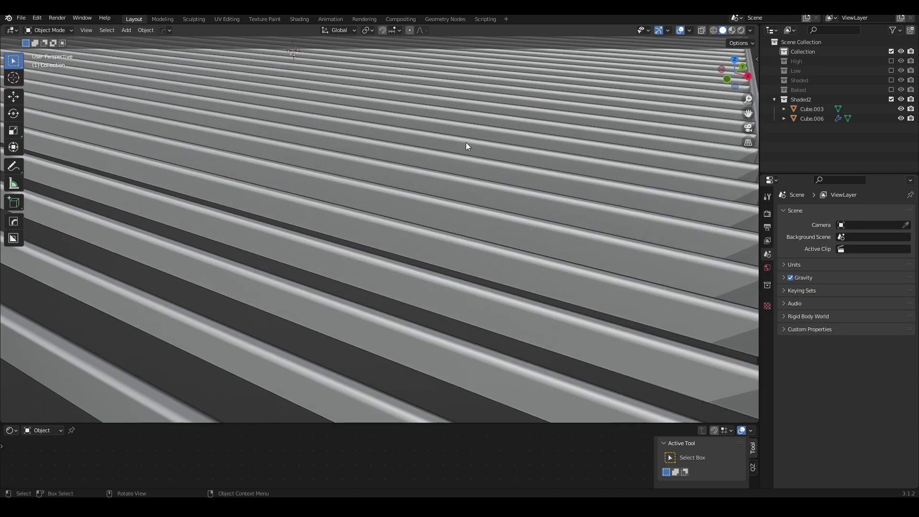